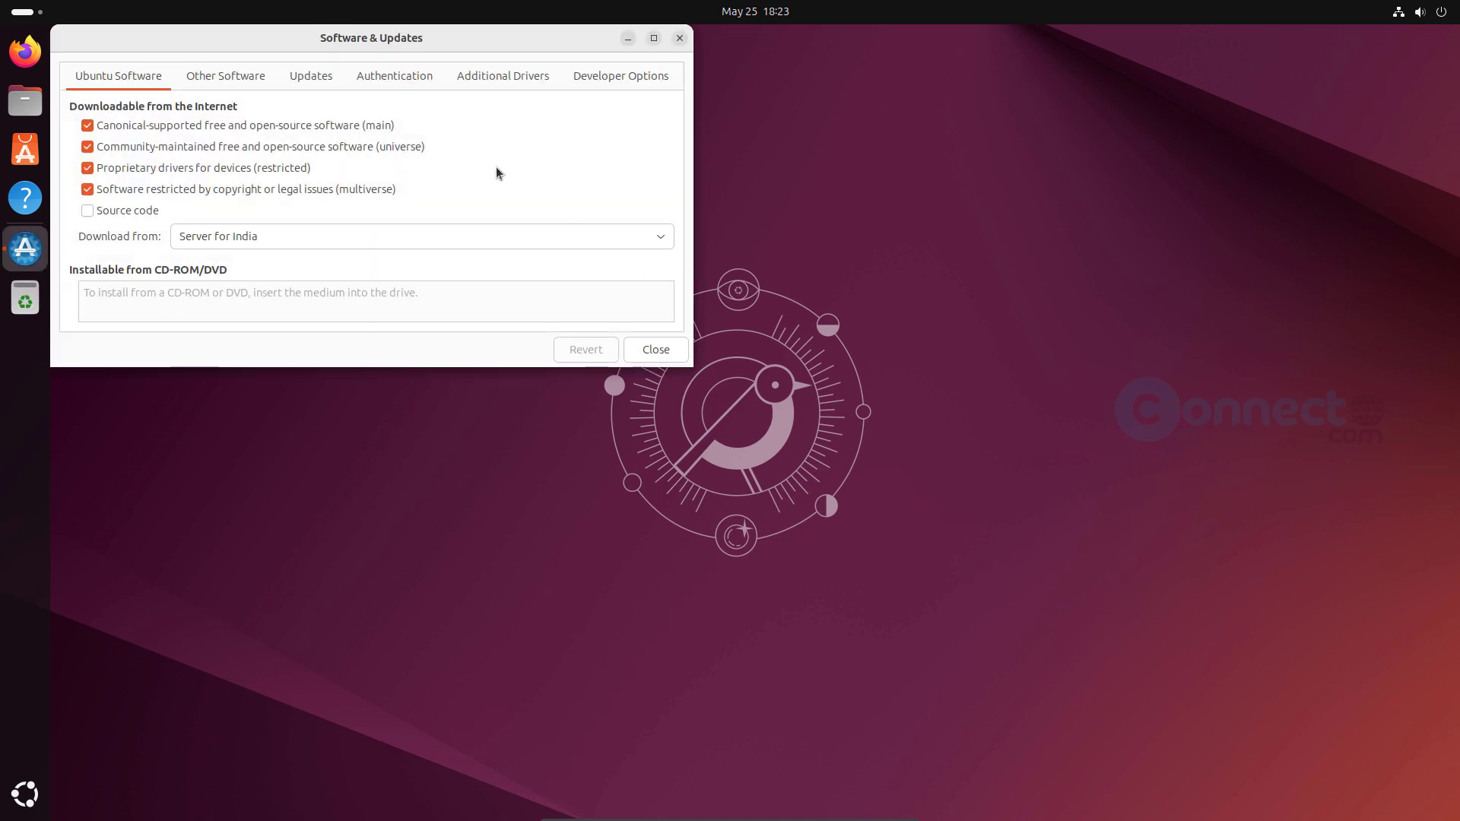
Set the update preferences to notify of a new Ubuntu version for any new version, and close the settings window.
click(208, 76)
click(312, 78)
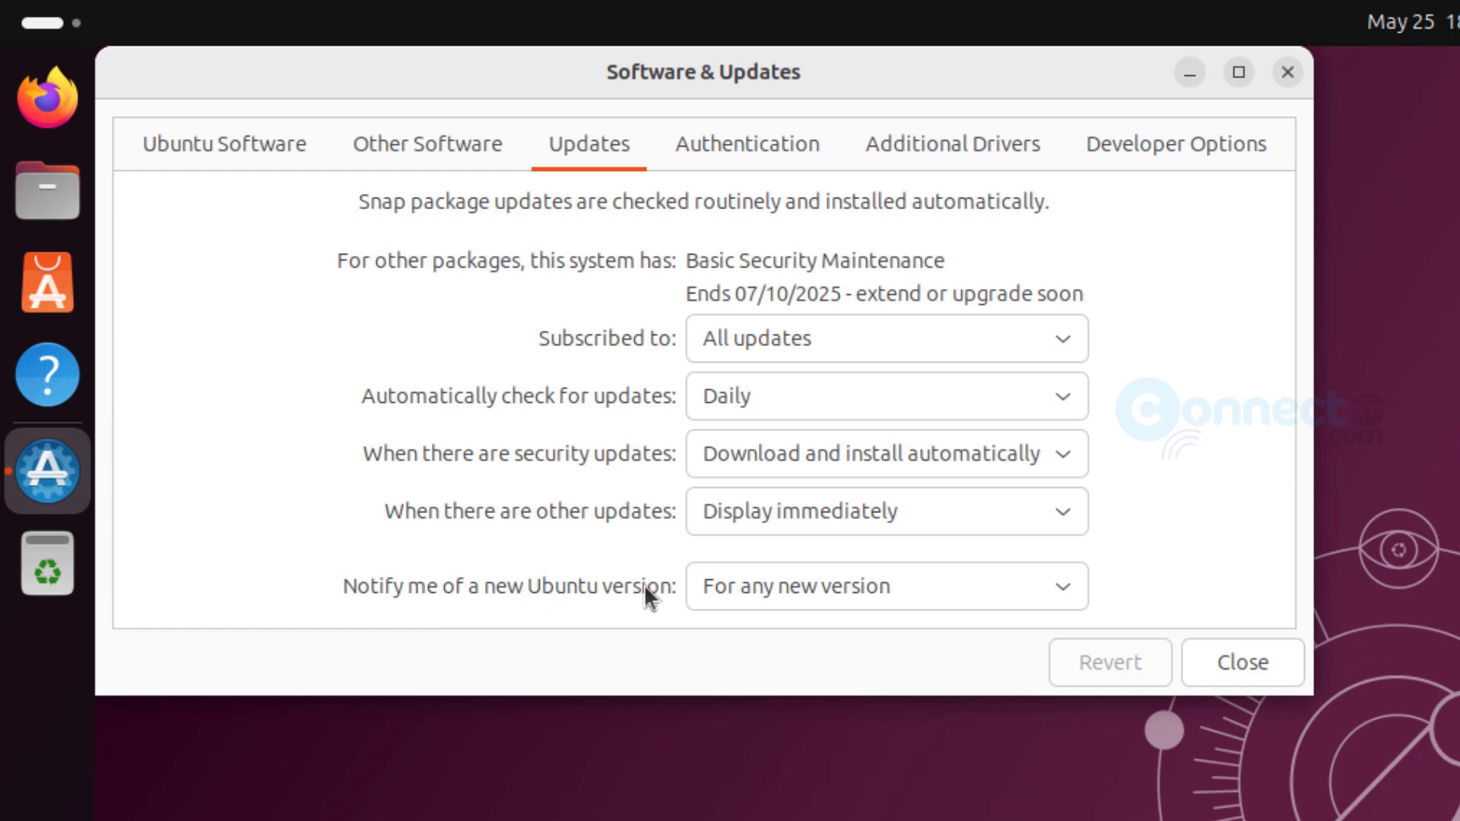
click(769, 588)
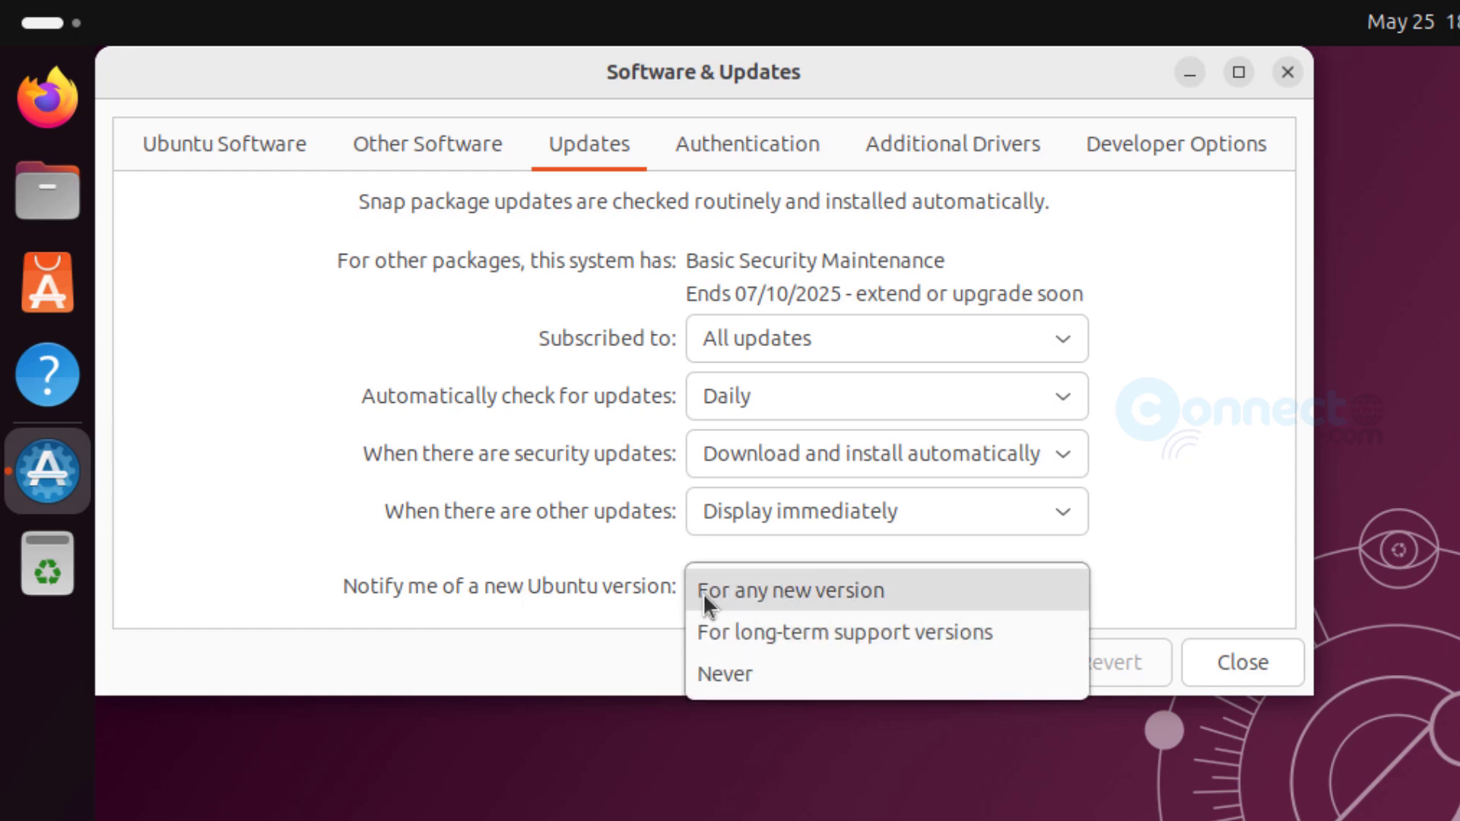
click(841, 587)
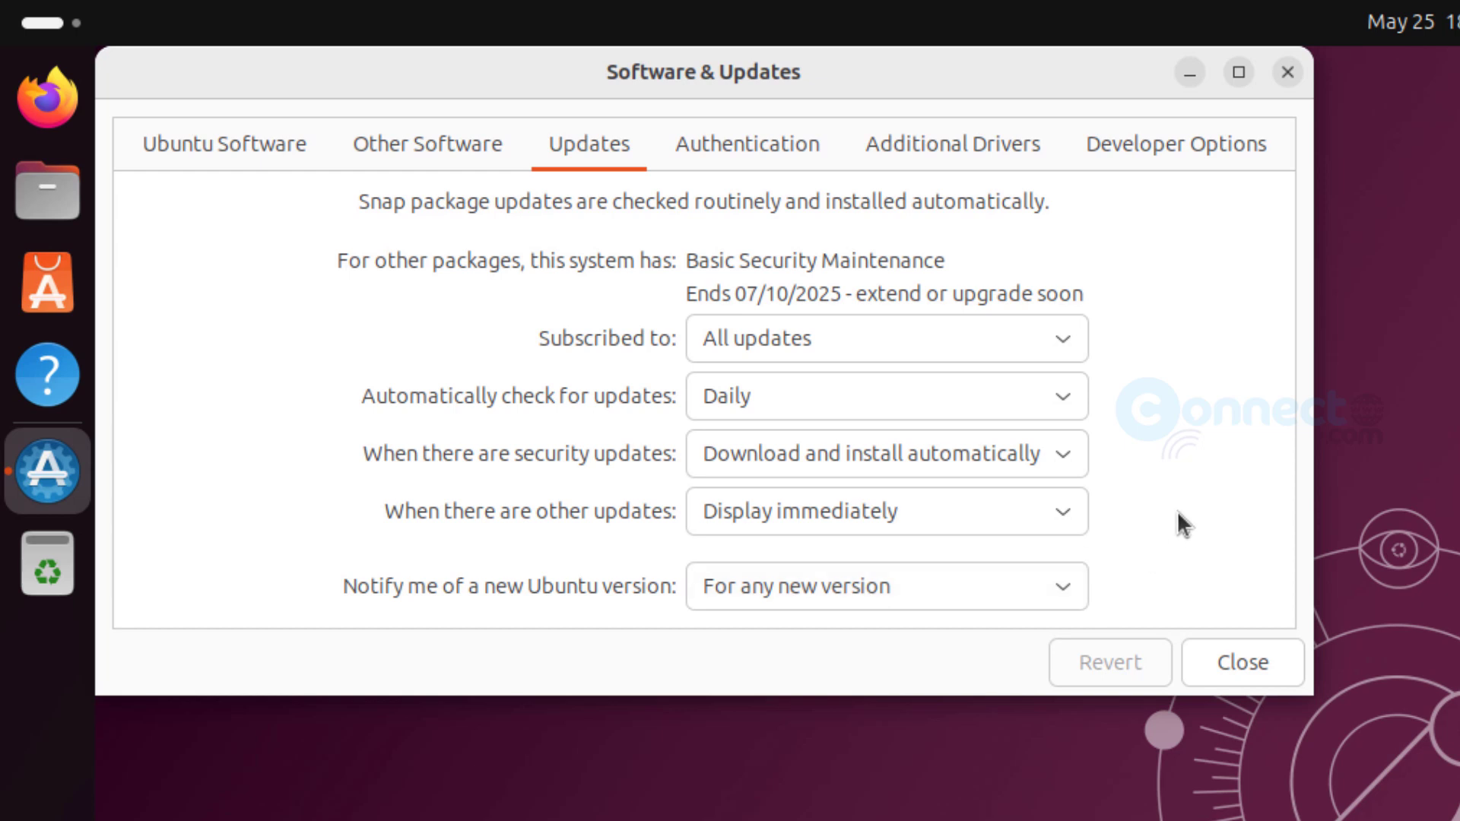
click(842, 603)
click(867, 592)
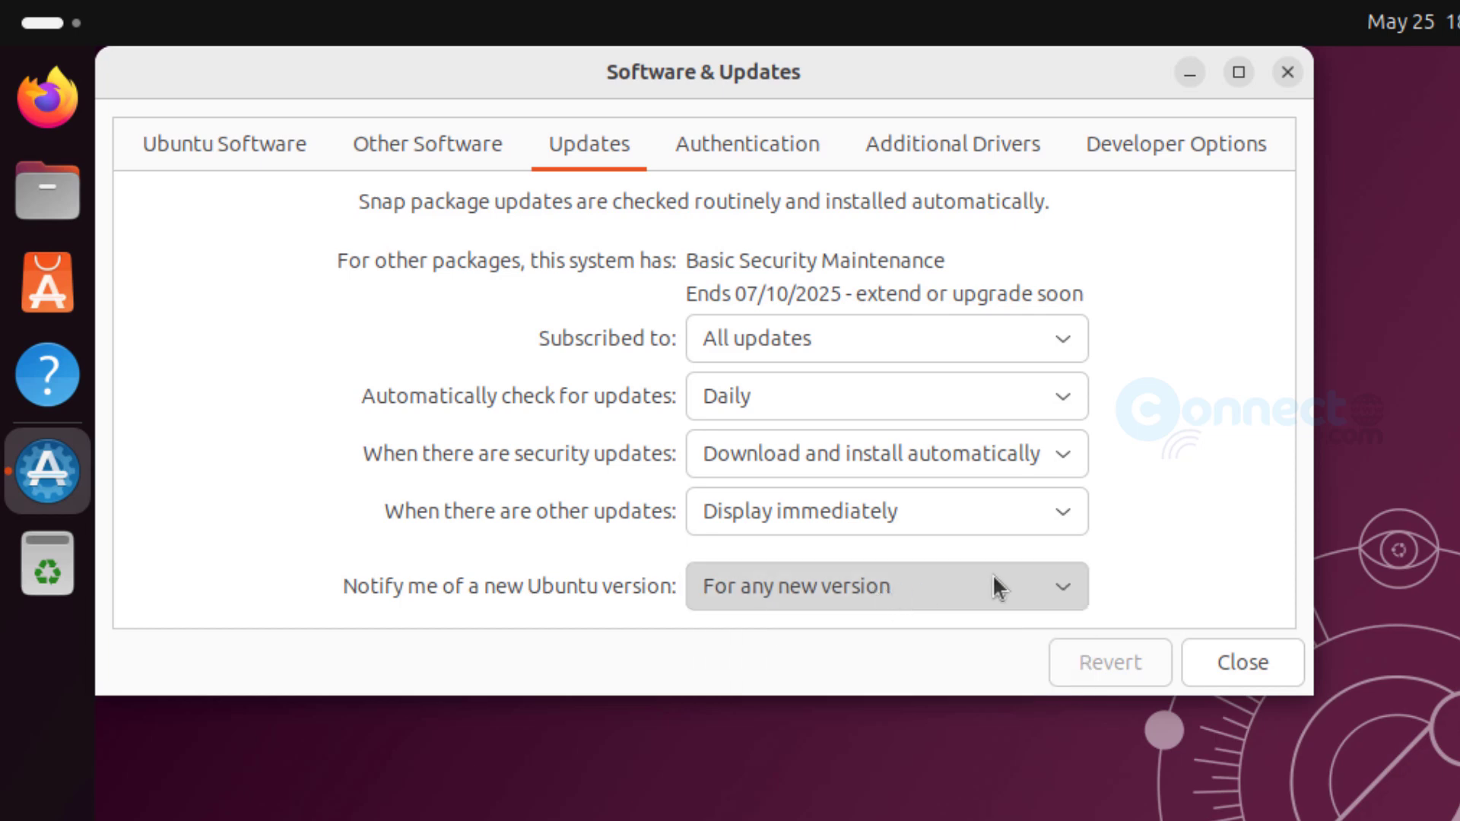
click(1242, 663)
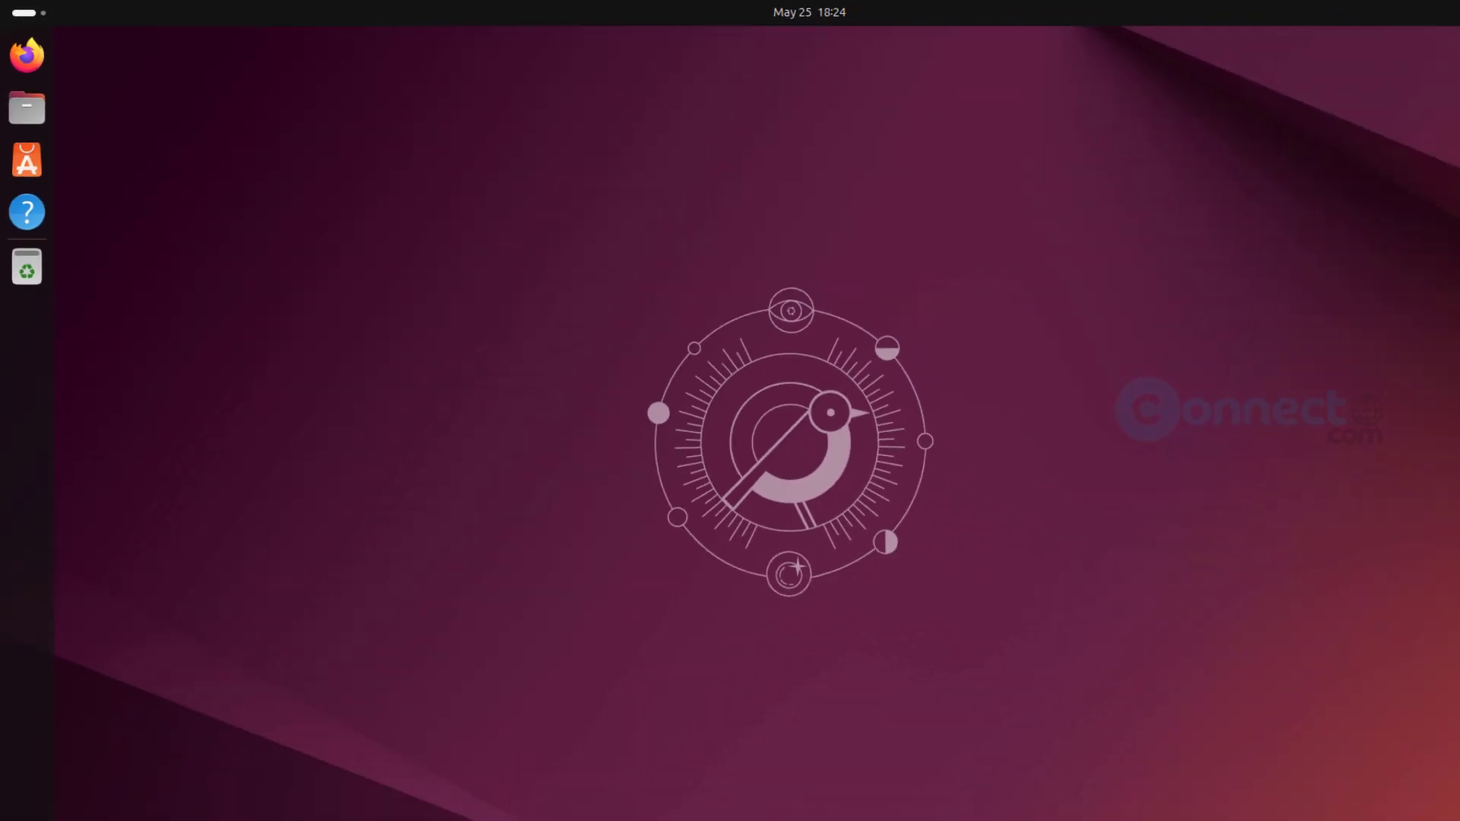
Search the installed applications for "upda" and launch Software Updater.
key(super)
click(1152, 92)
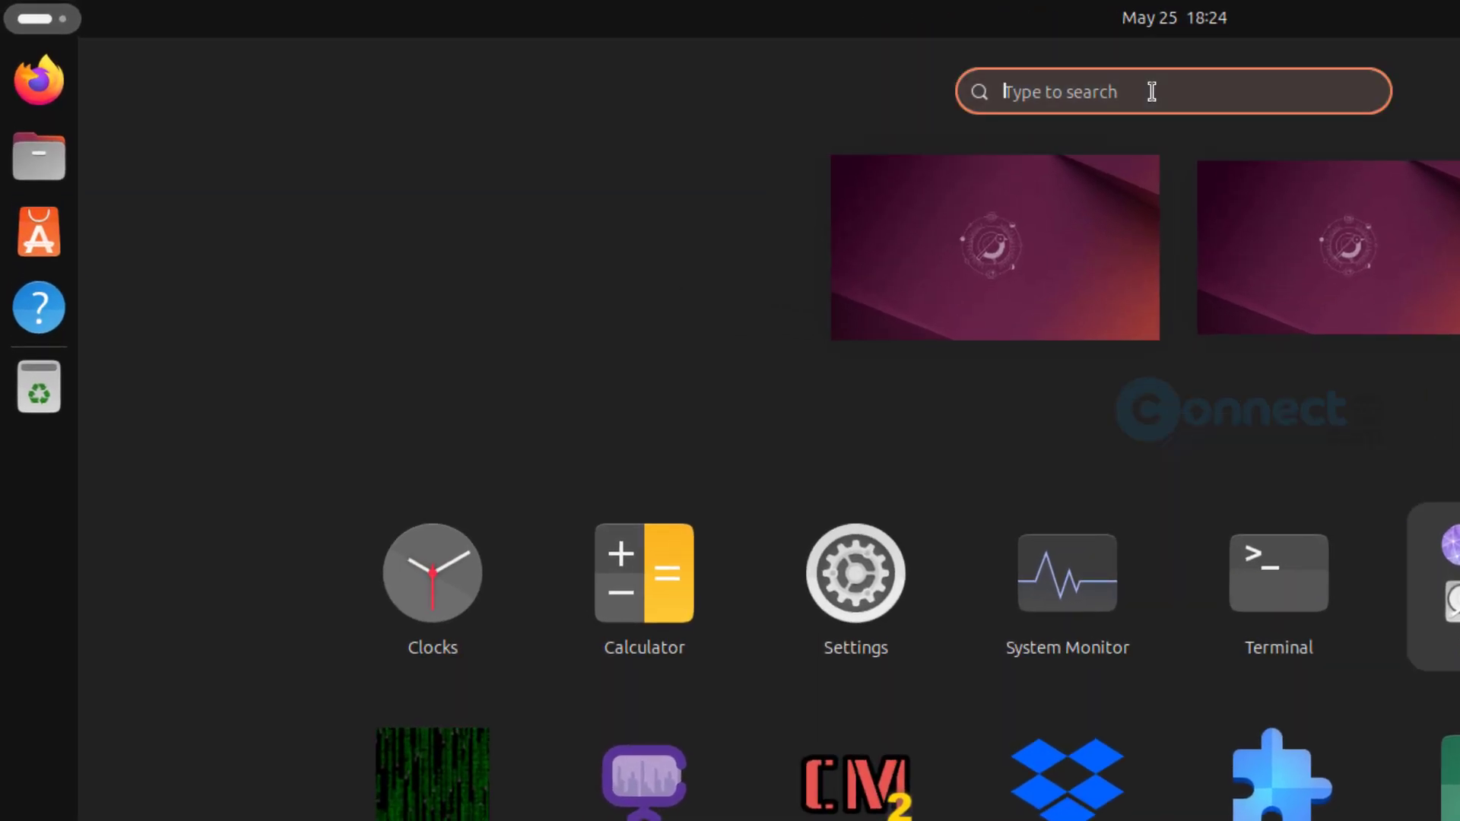
text(updal)
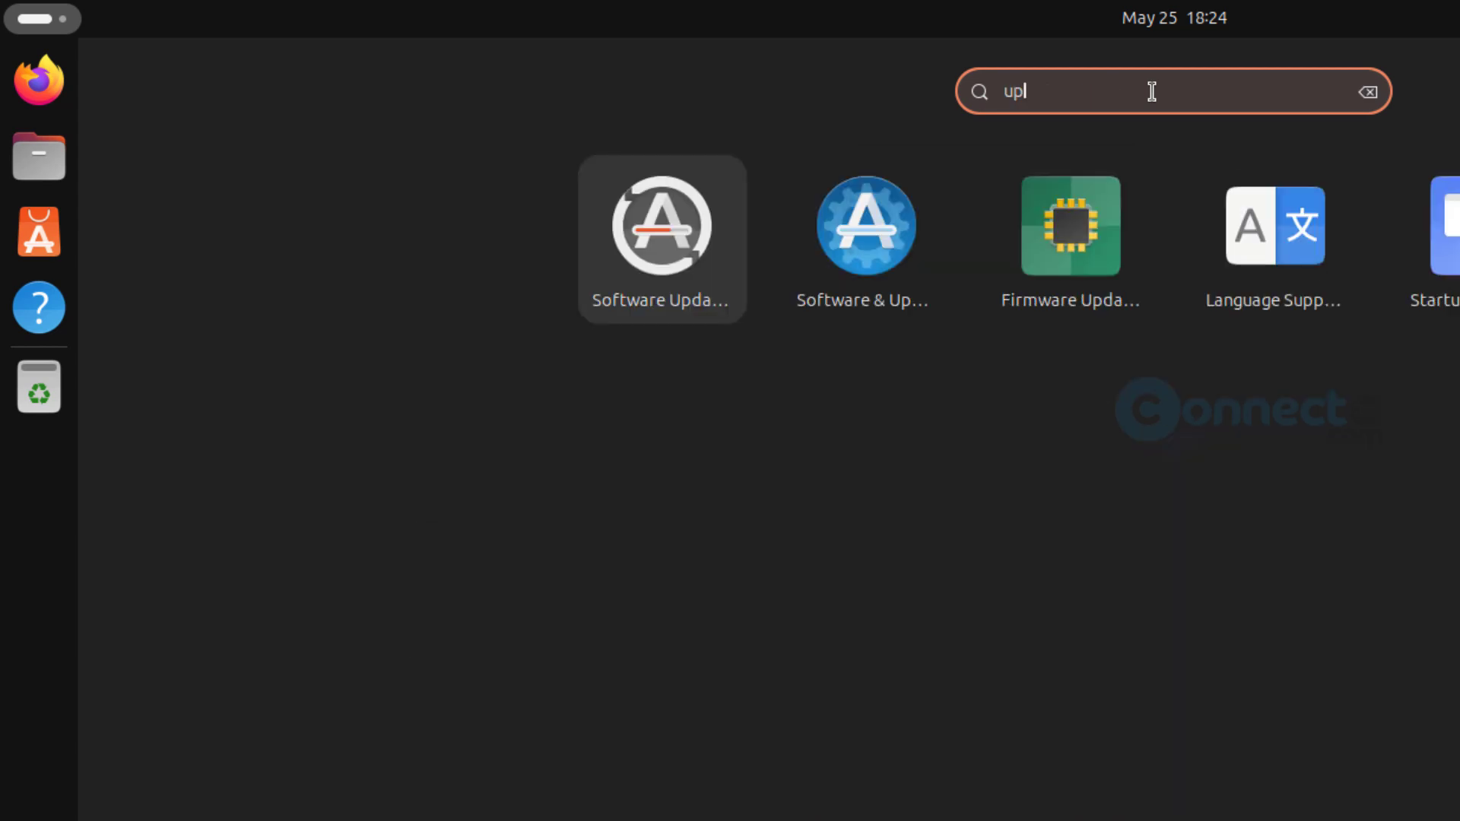
key(BackSpace)
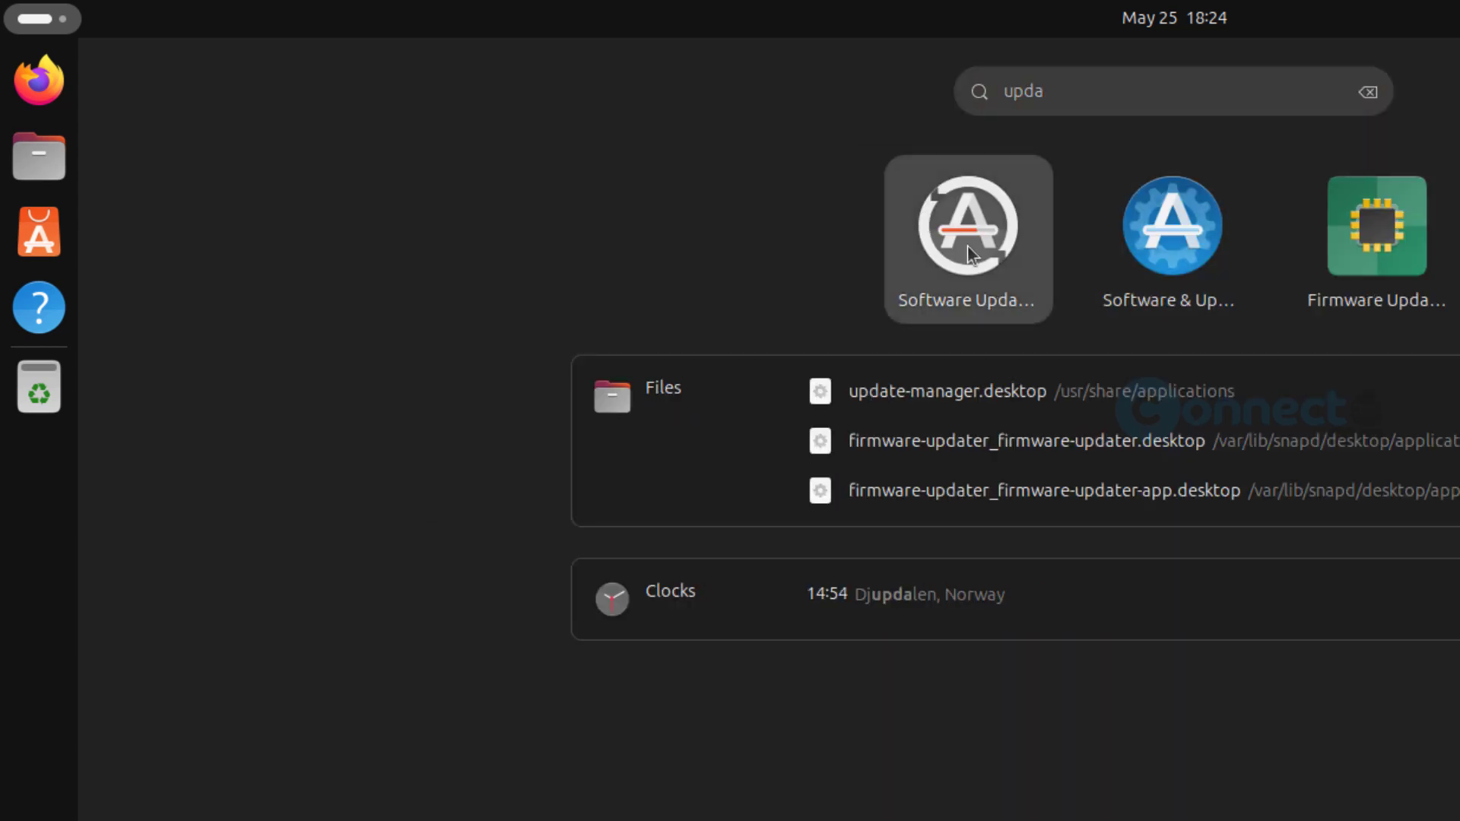
click(968, 245)
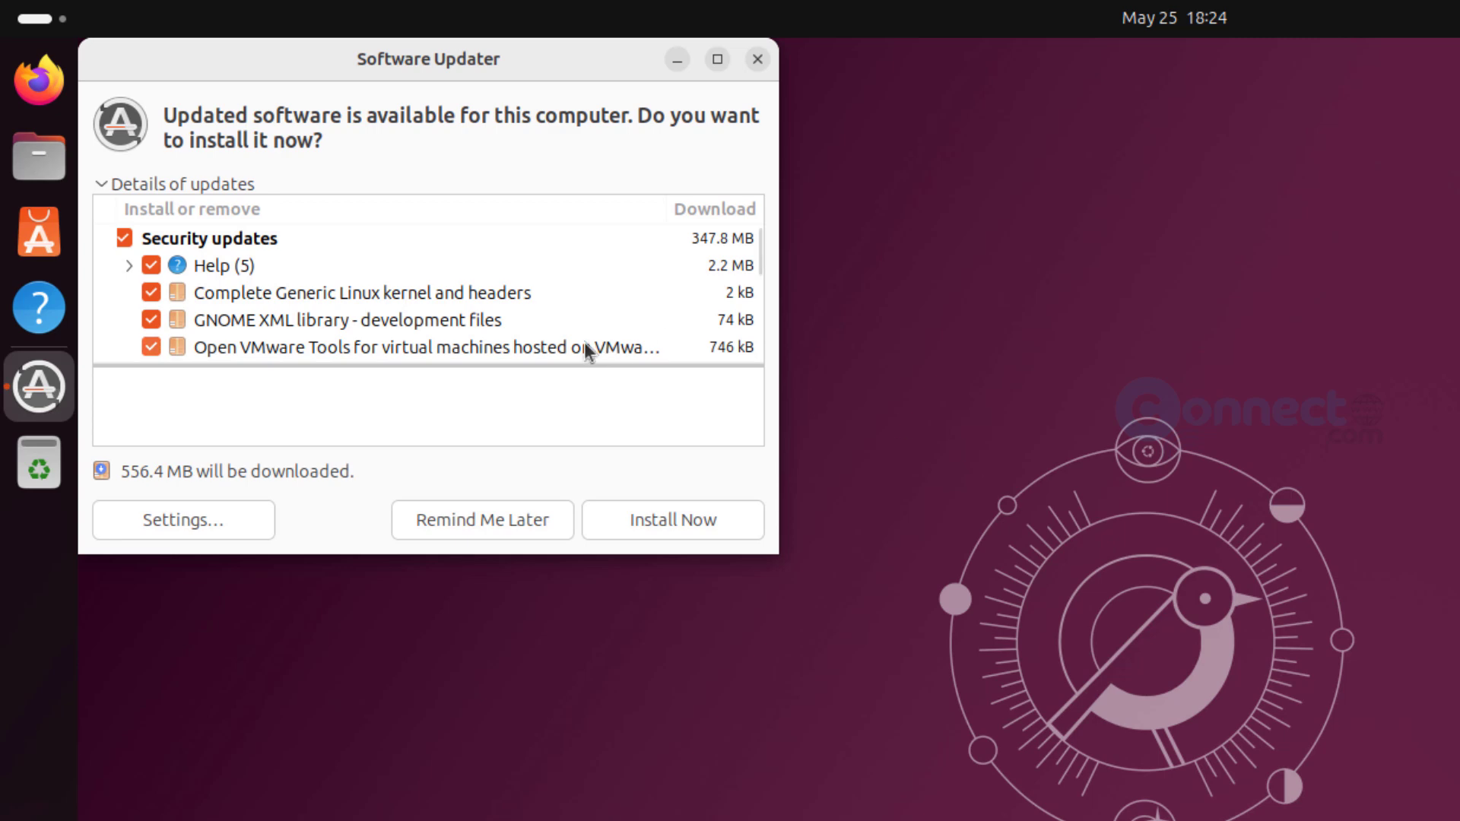
Install all available software updates, authenticating with the account password, and restart the computer.
click(694, 522)
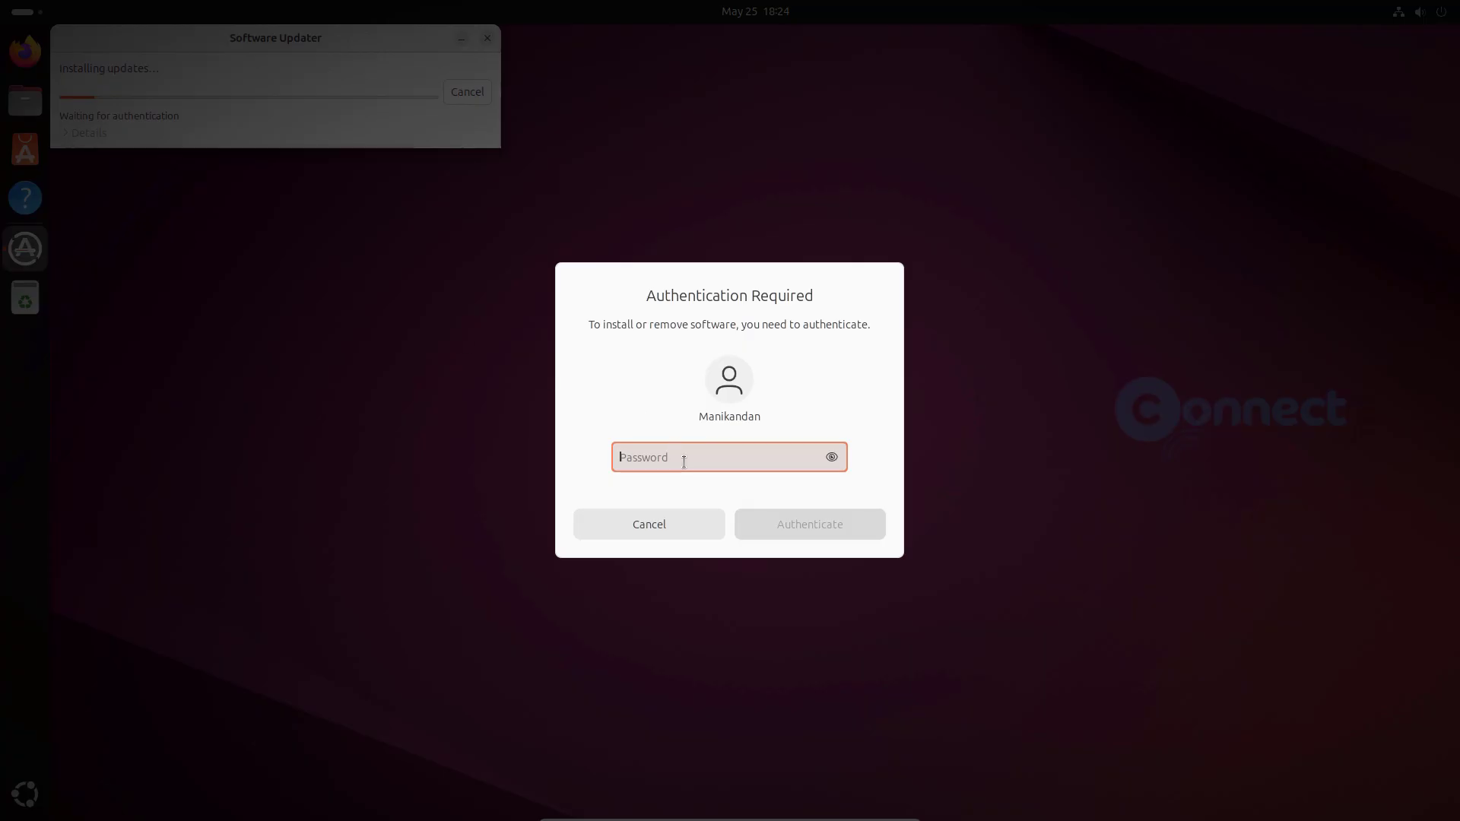
text(****)
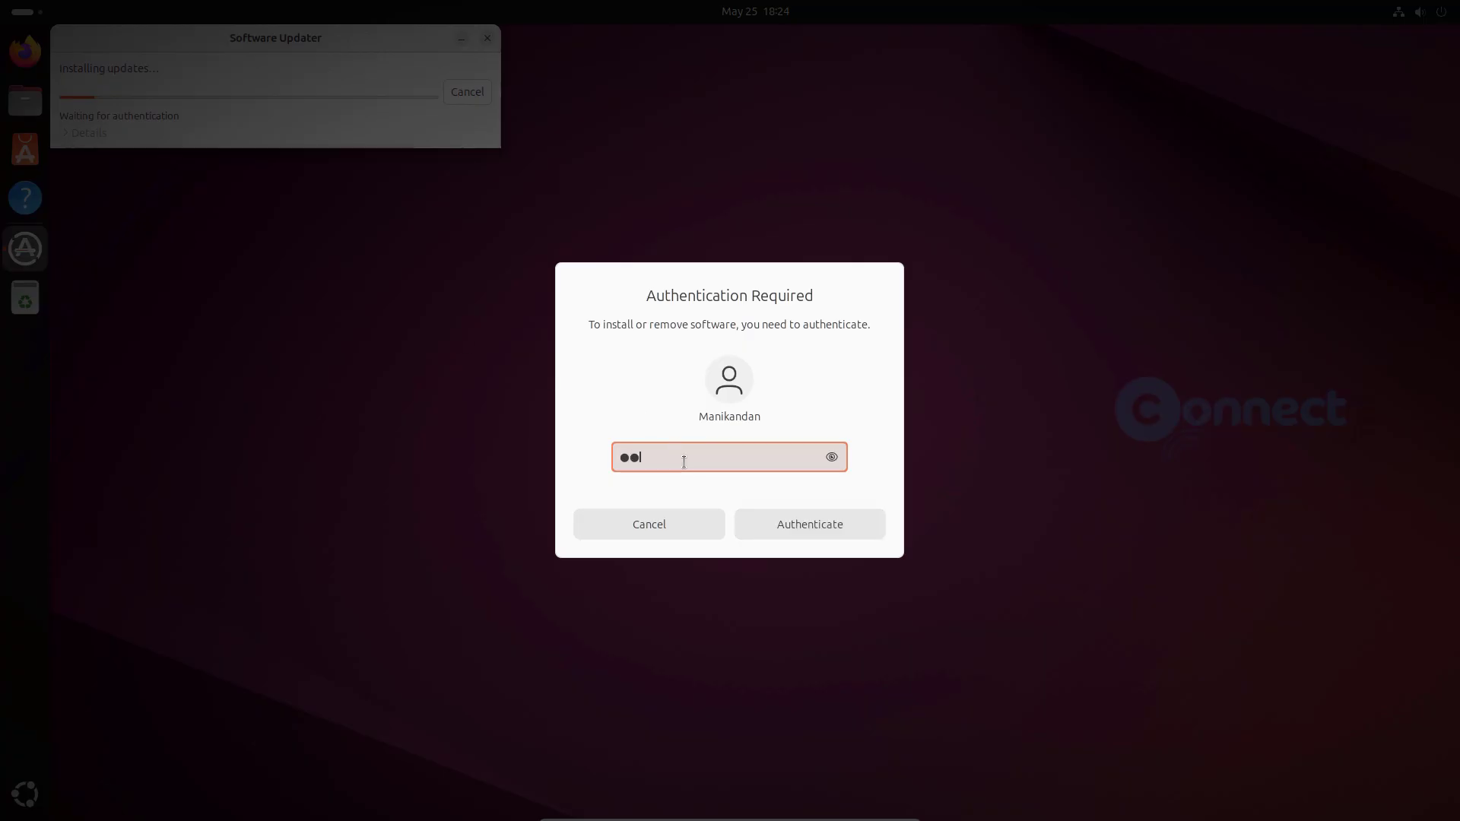
text(****)
key(Return)
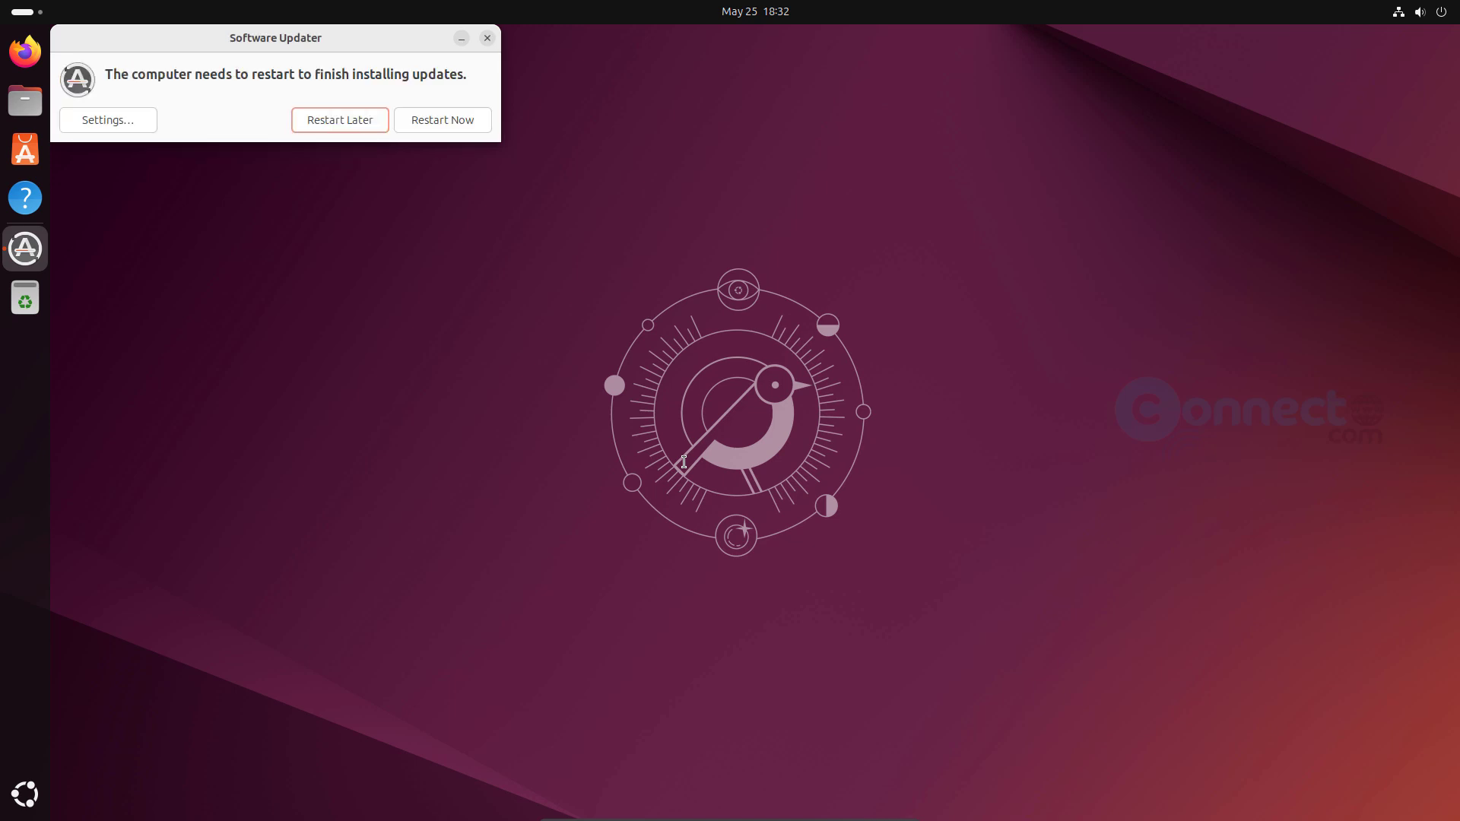
click(432, 121)
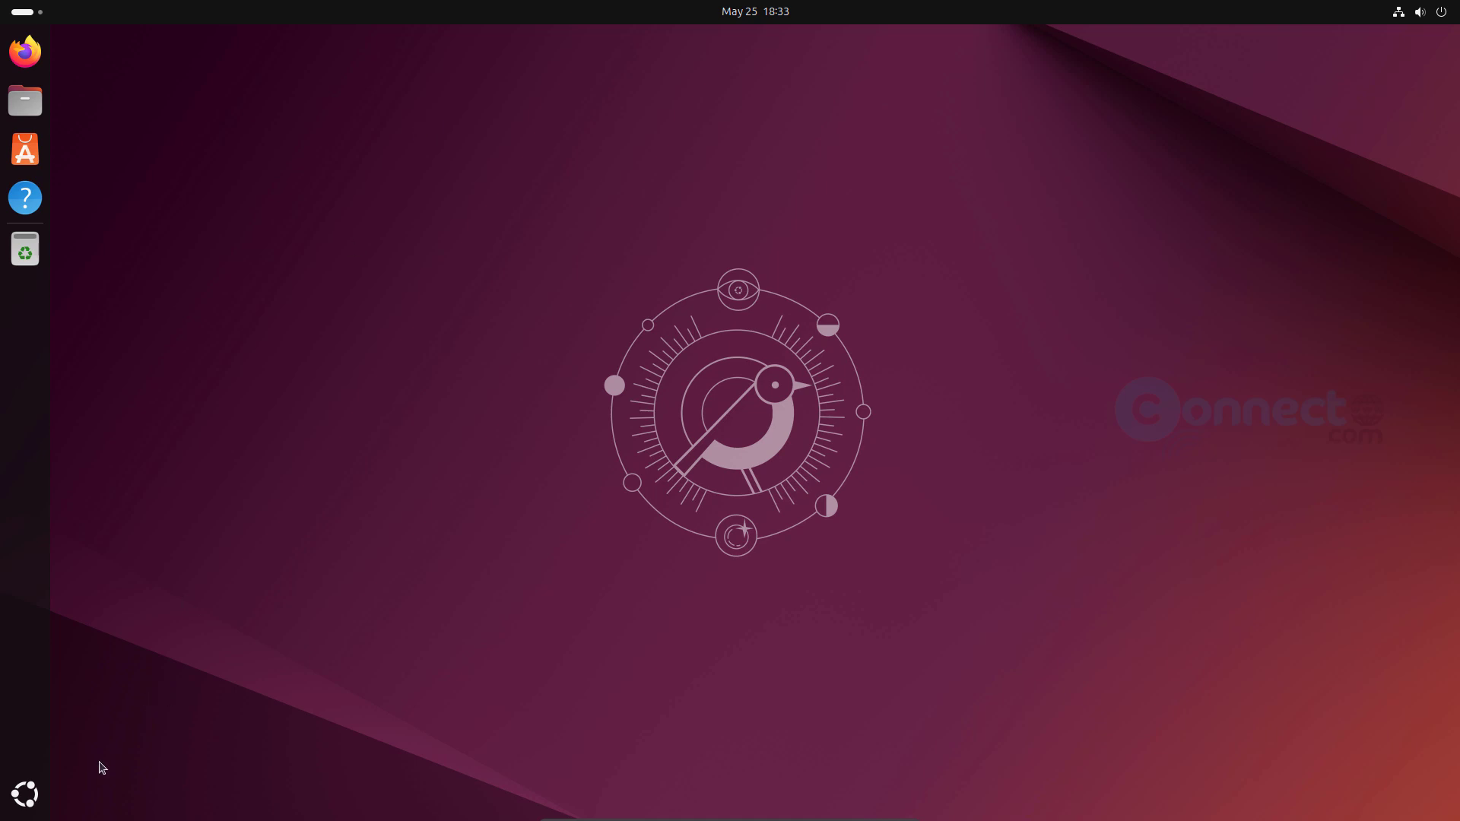
Launch Software Updater again after the restart by searching the applications for "upda".
click(25, 794)
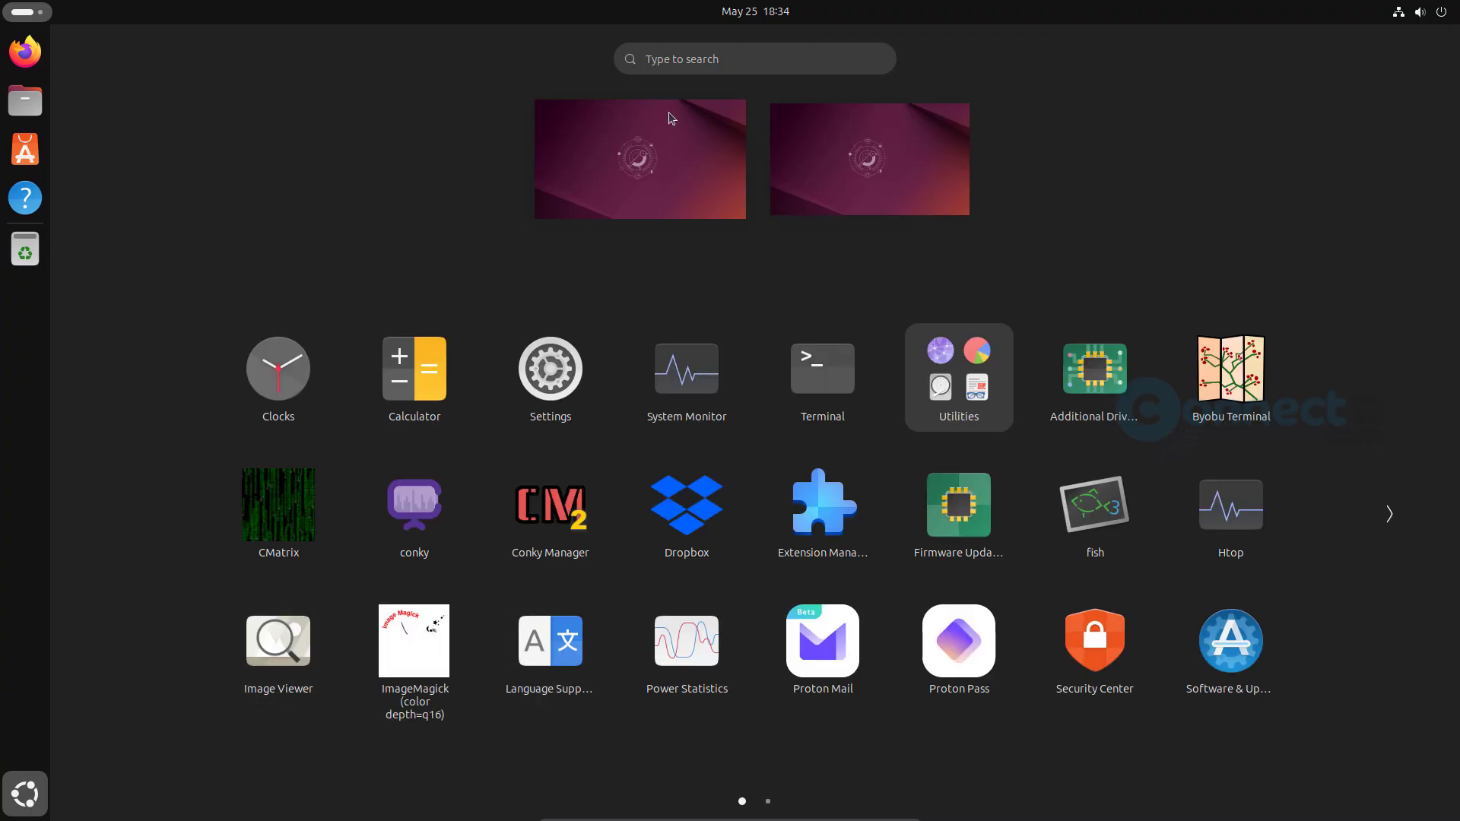
click(693, 55)
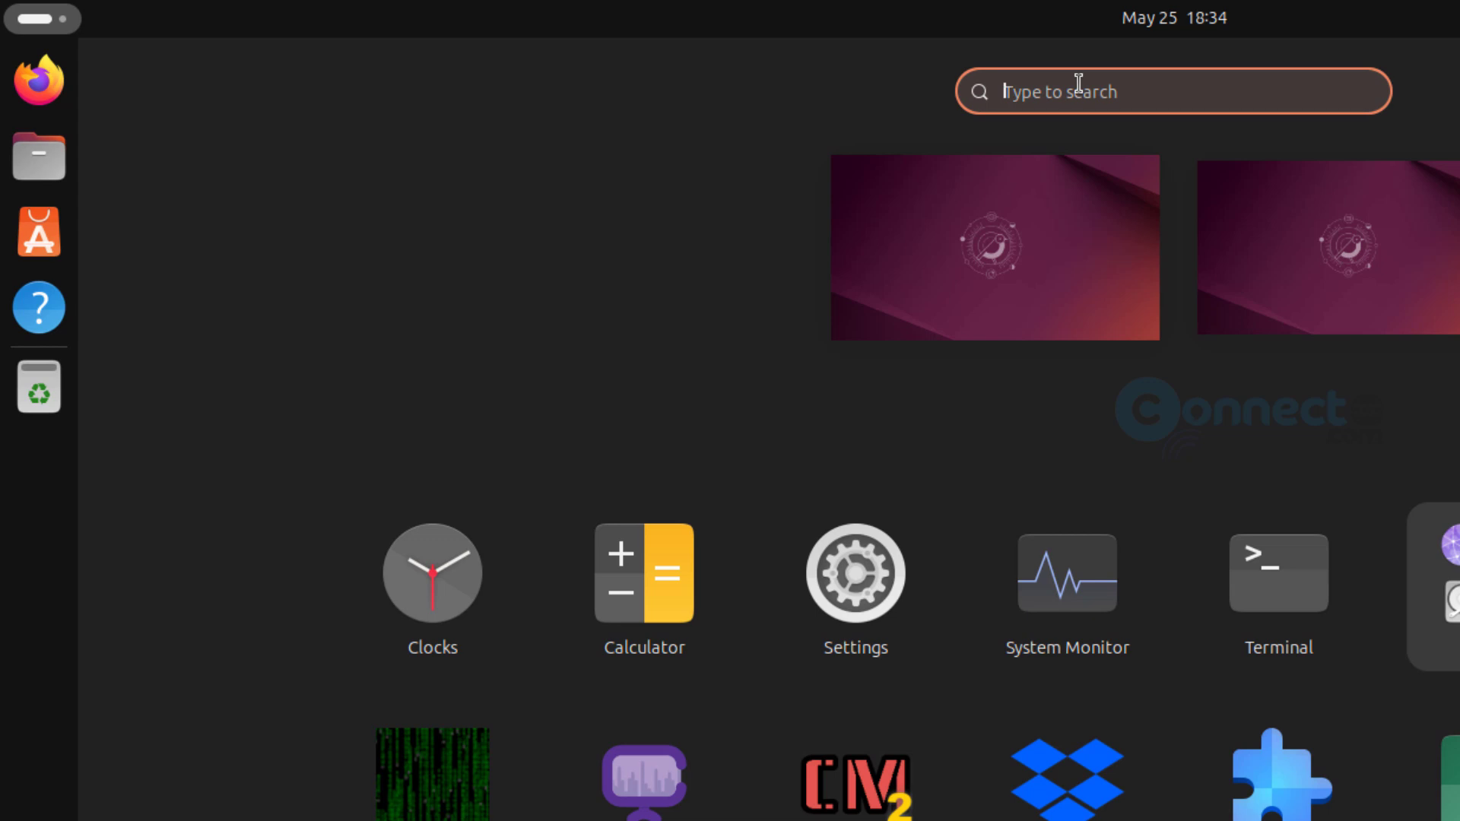
text(u)
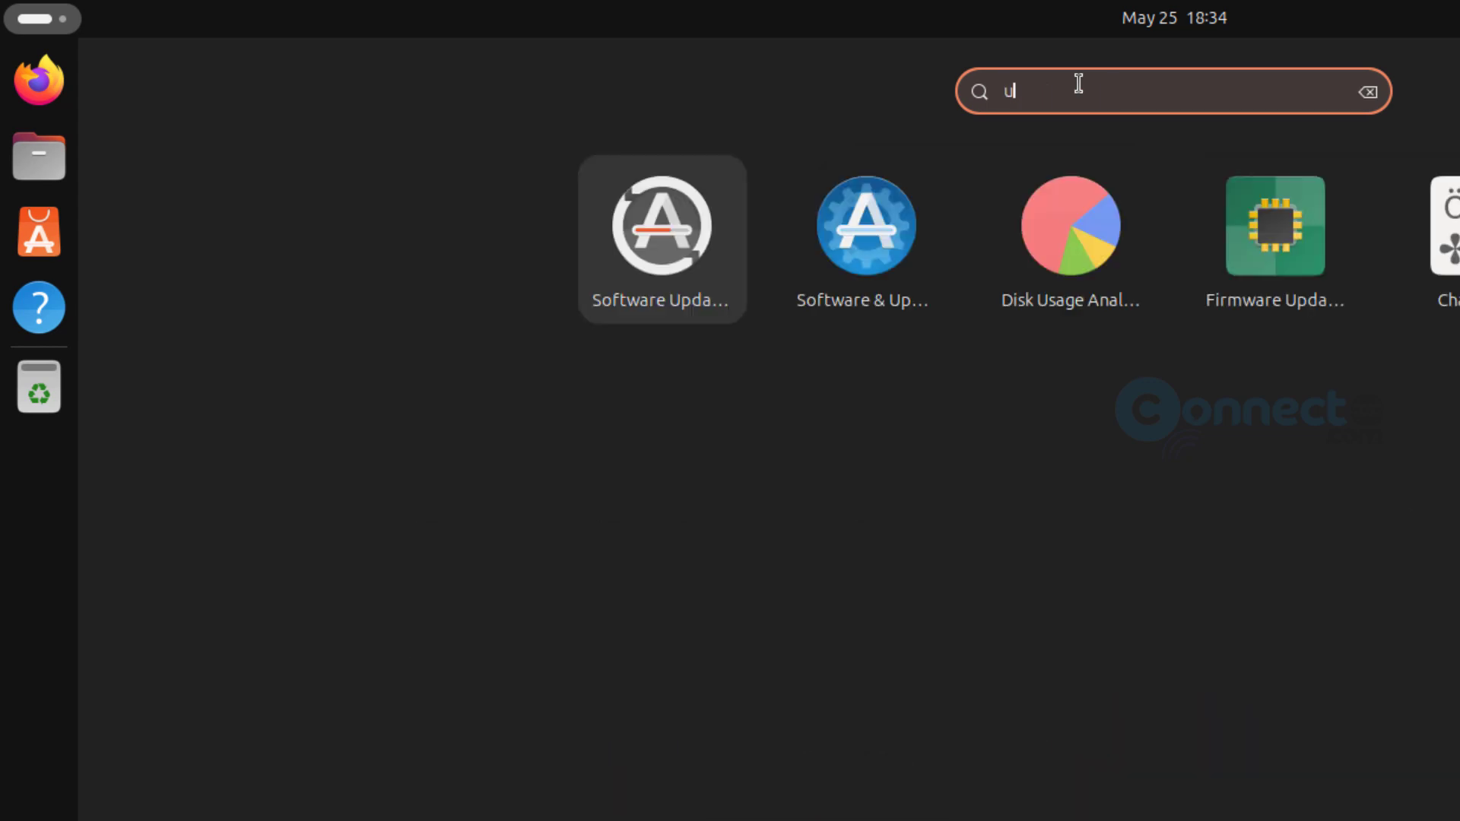
text(pda)
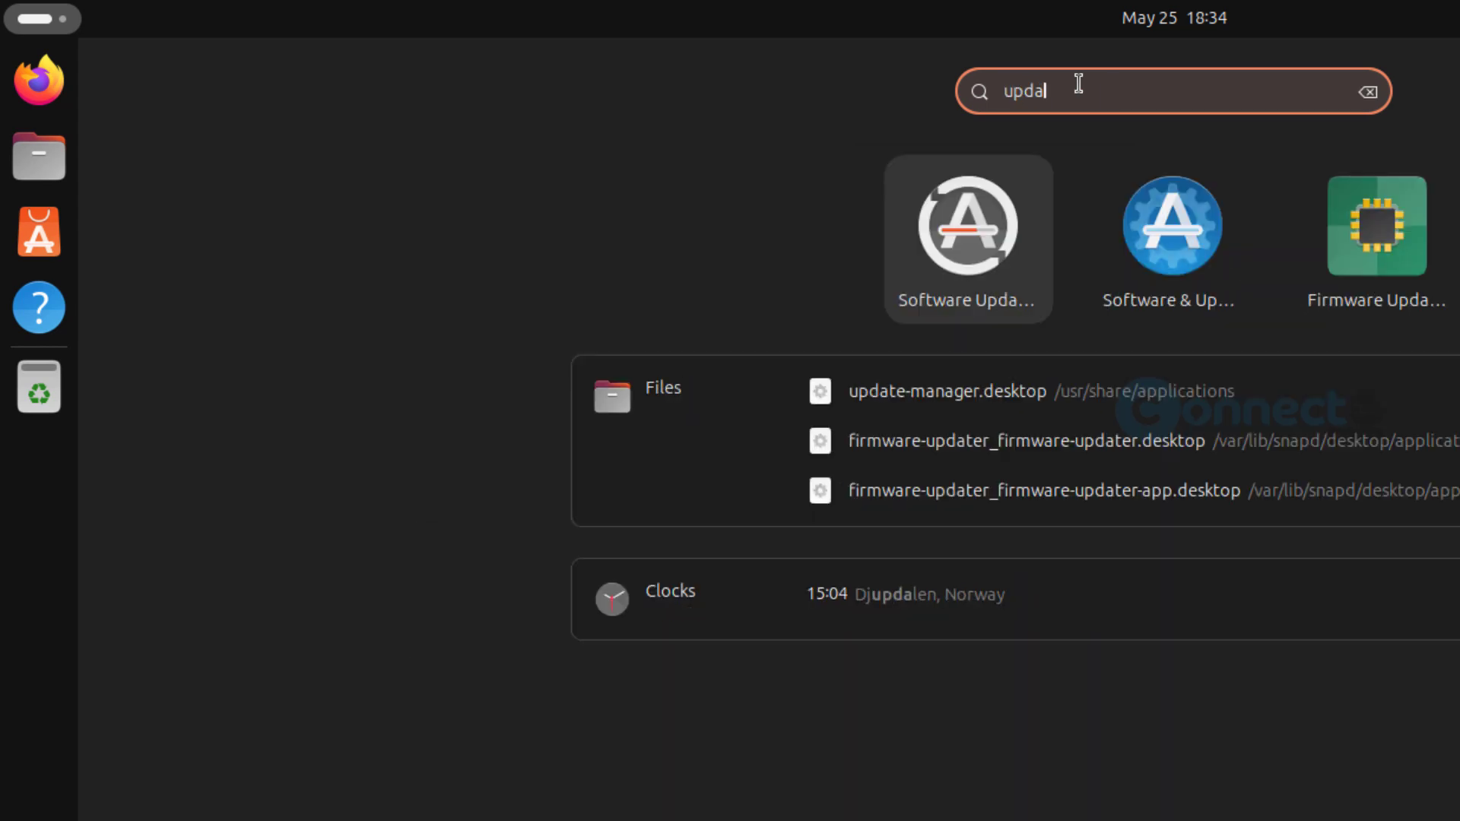
click(1006, 236)
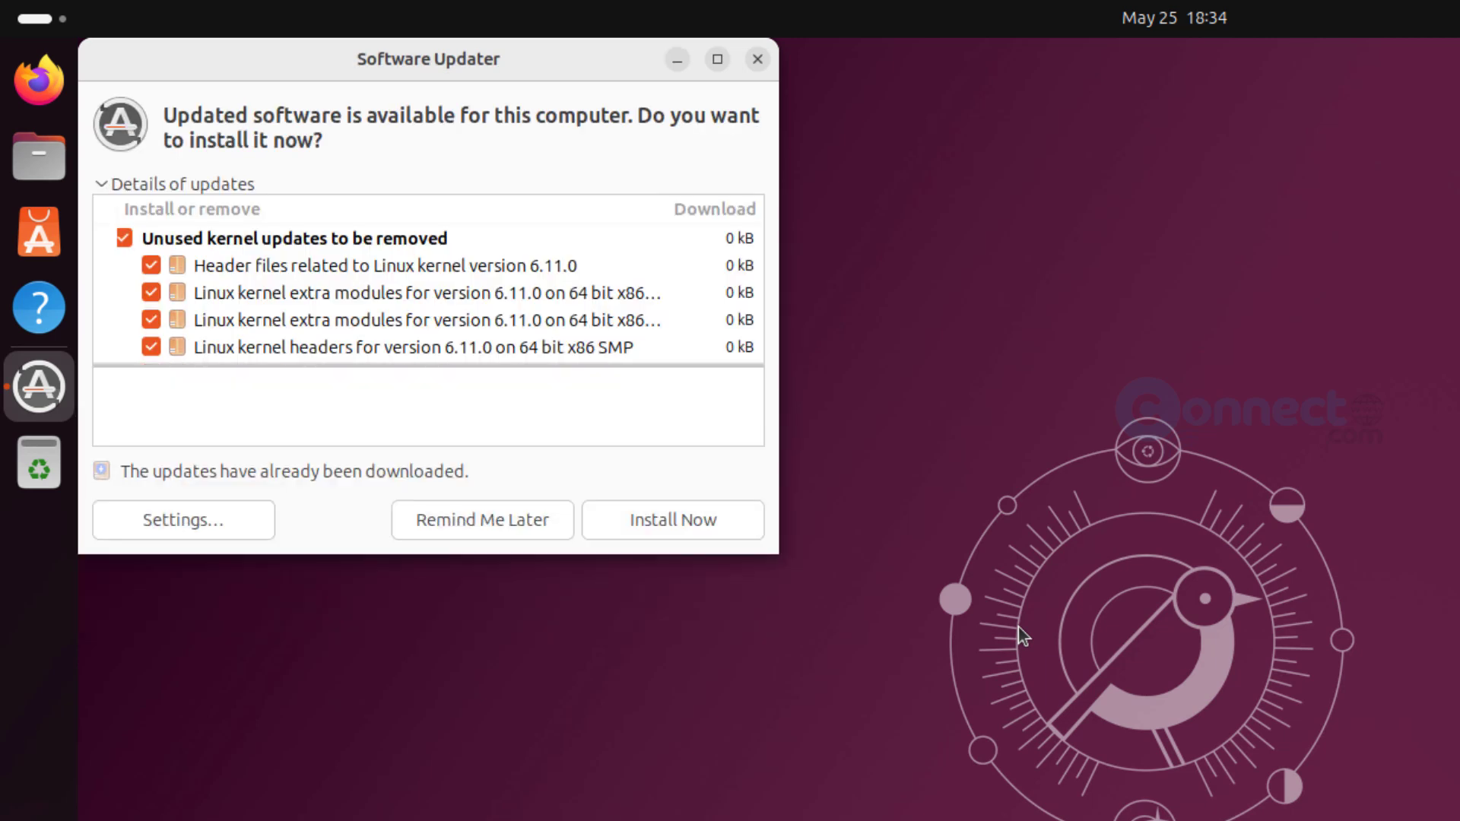
Apply the removal of unused kernel updates, authenticating with the account password.
click(760, 510)
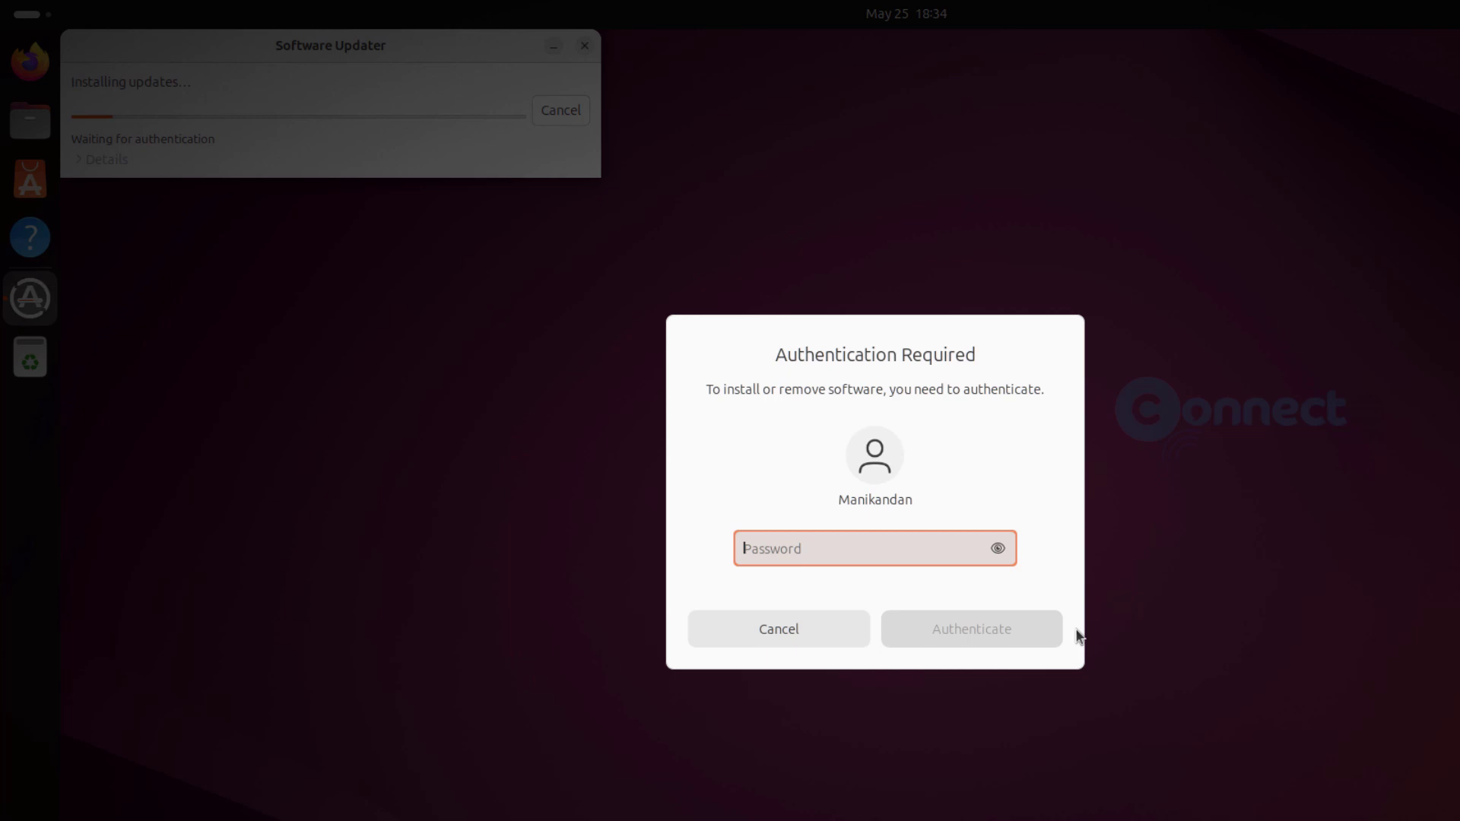
text(****)
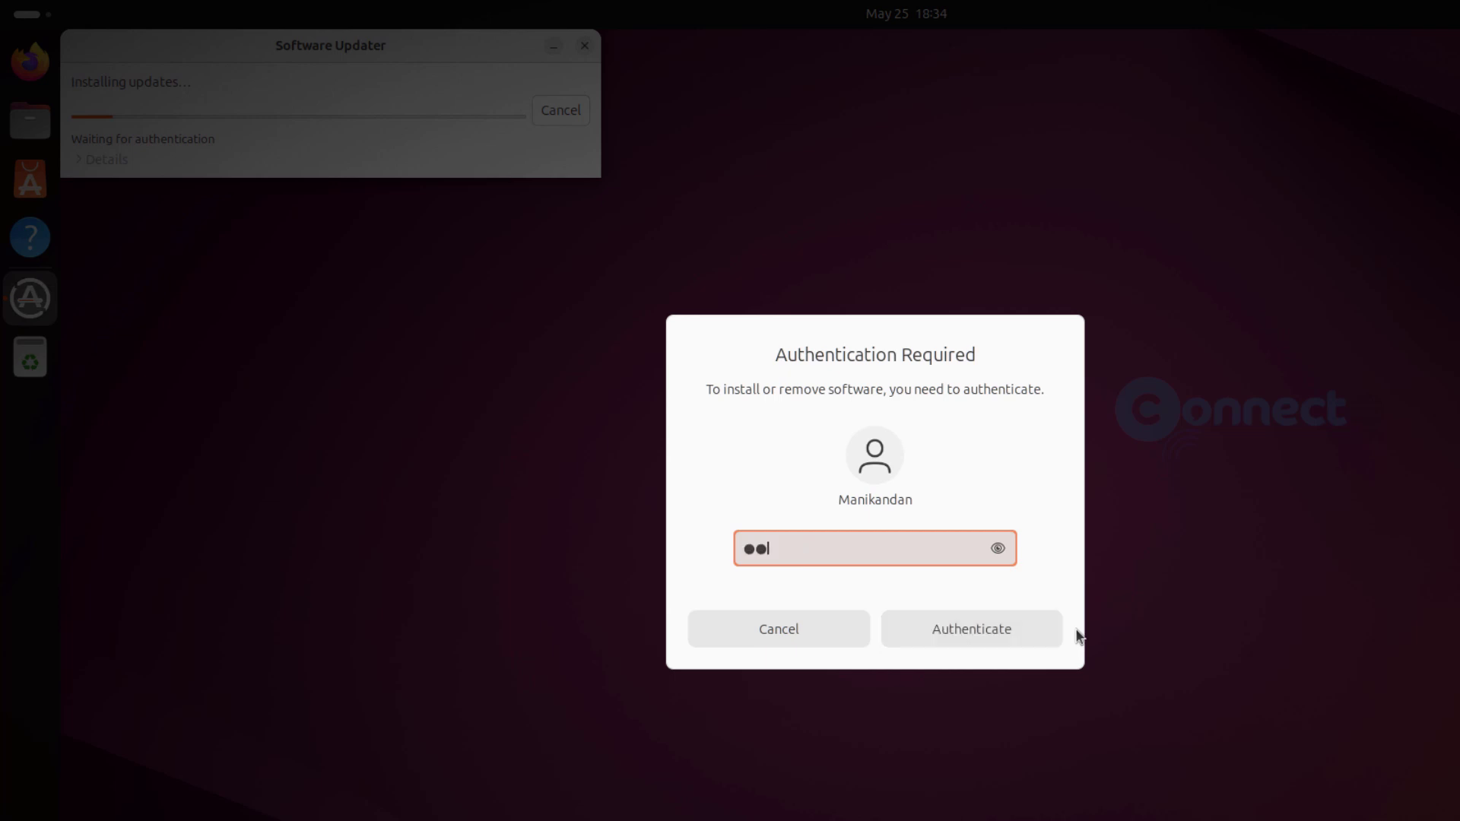
text(*****)
key(Return)
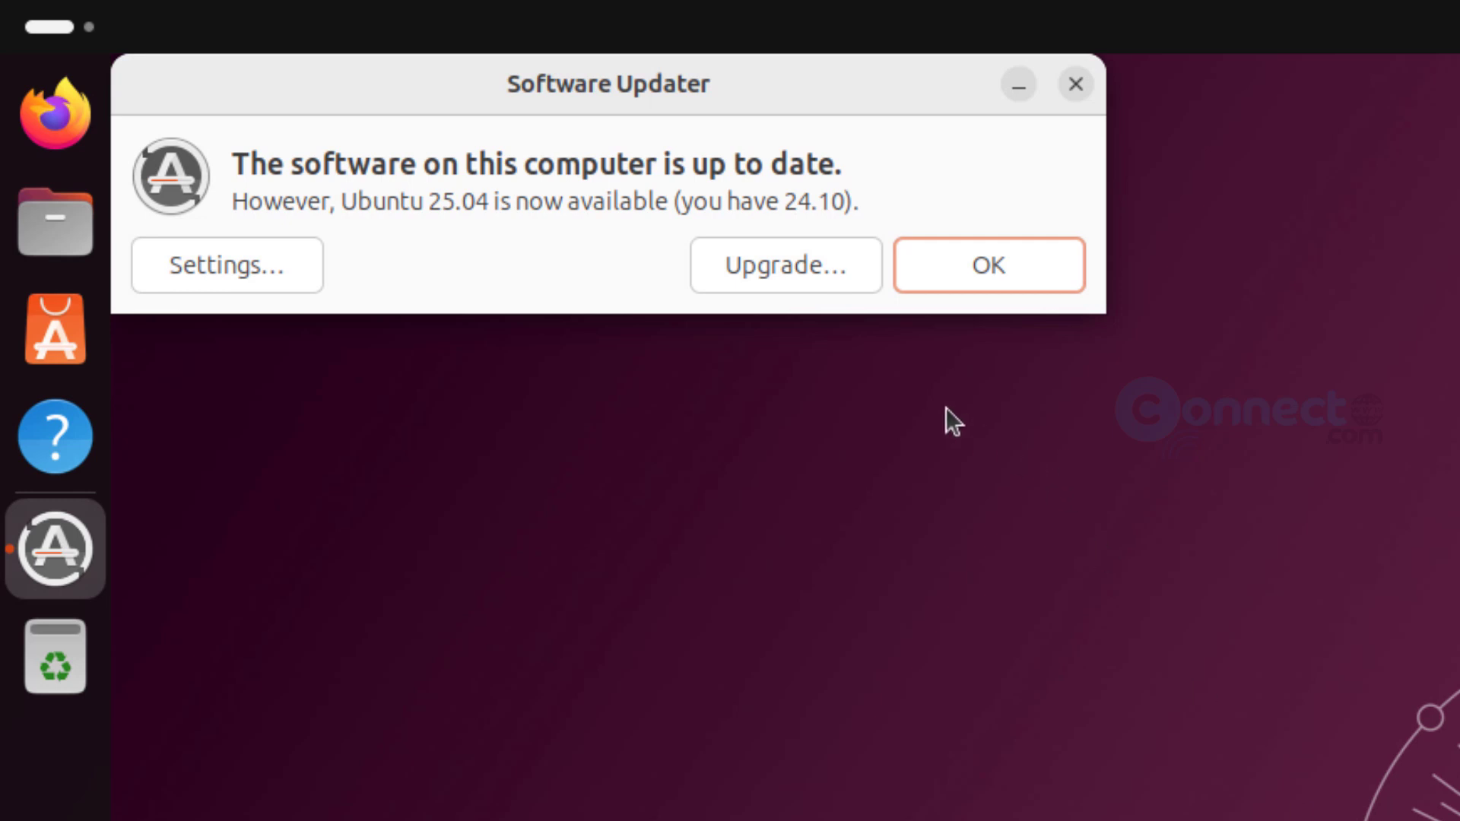
Request the upgrade to Ubuntu 25.04 and authenticate with the account password.
click(810, 271)
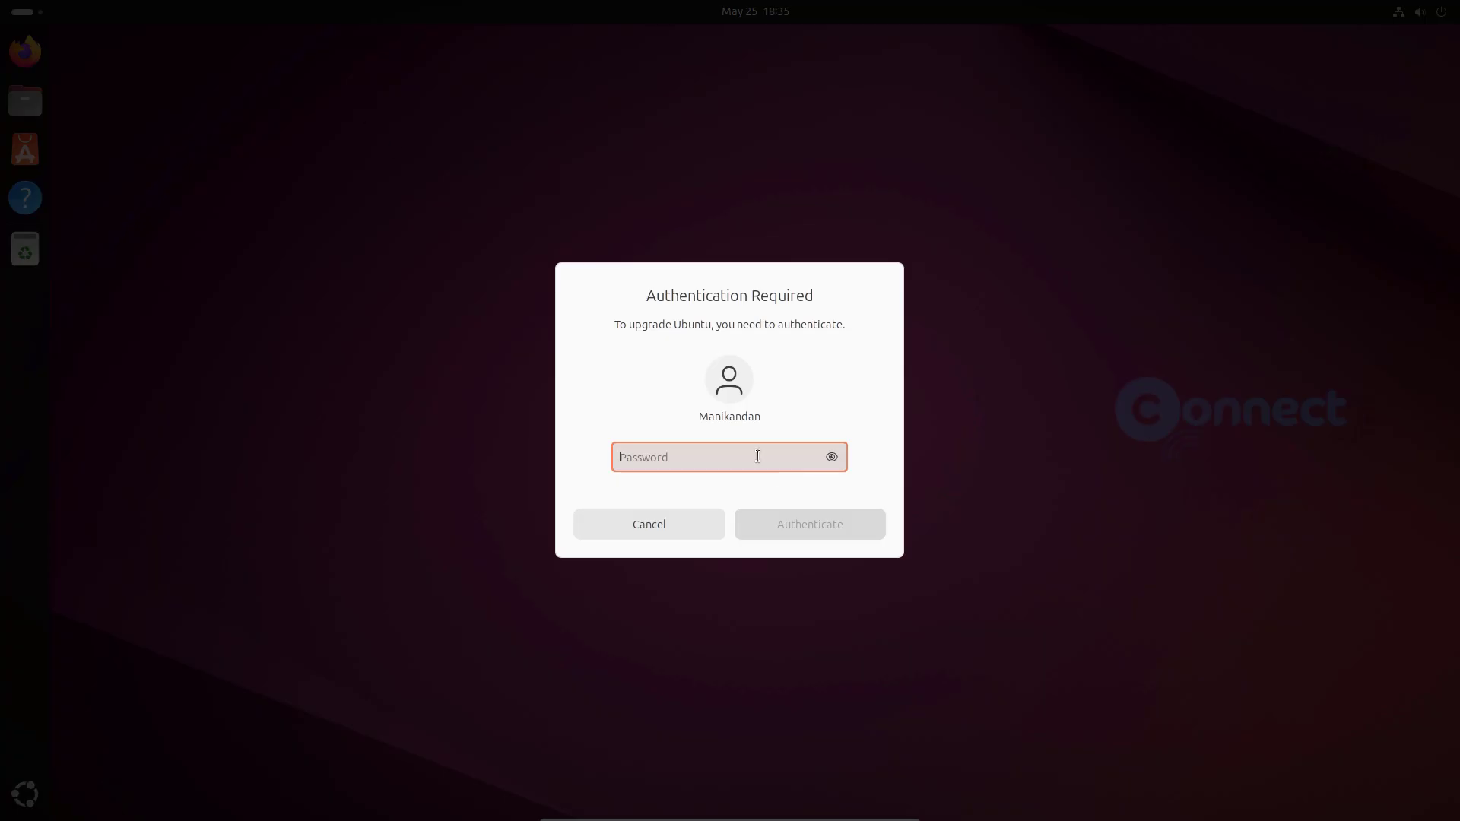
text(*)
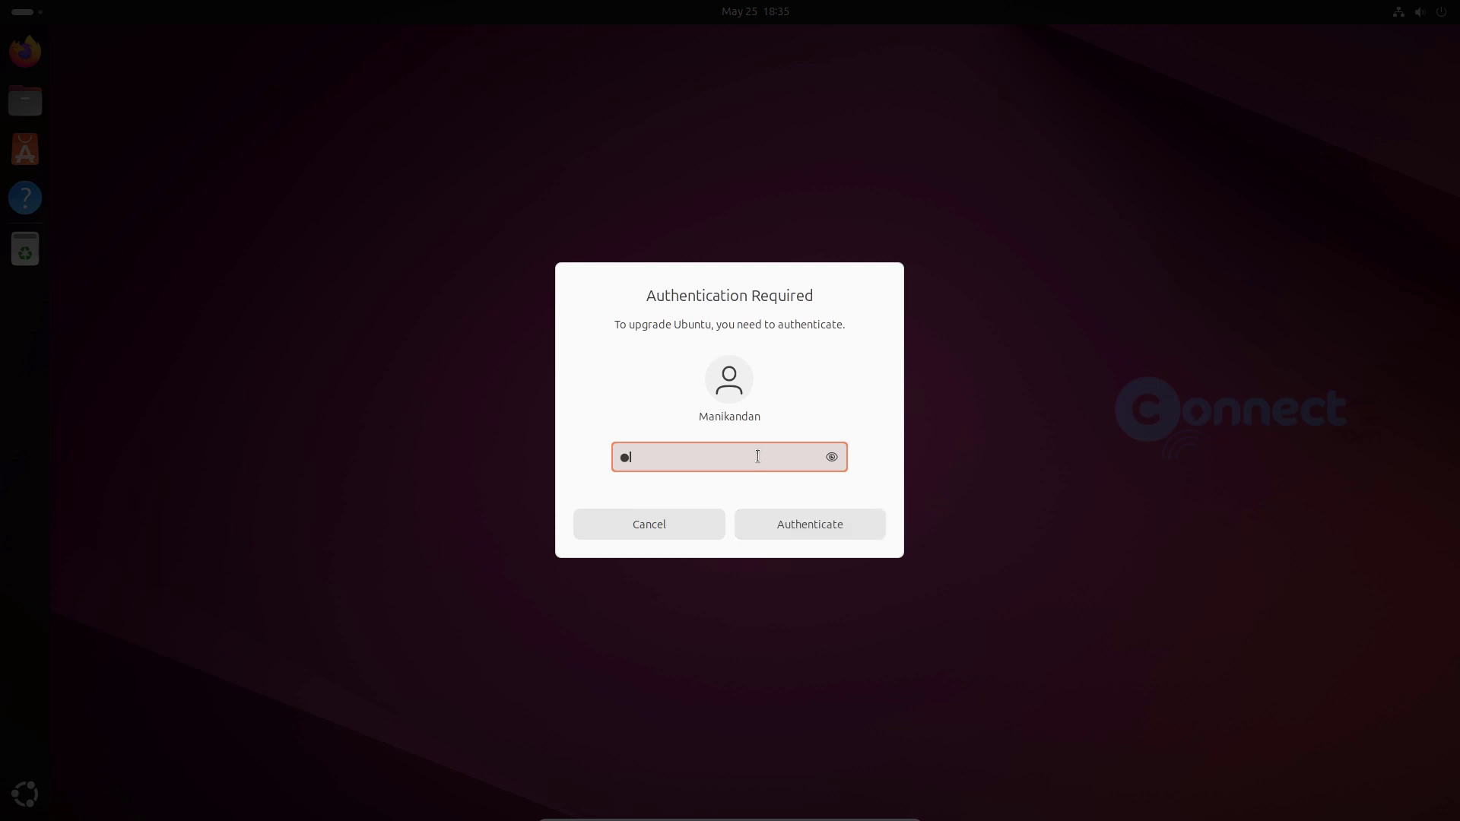
text(*******)
key(Return)
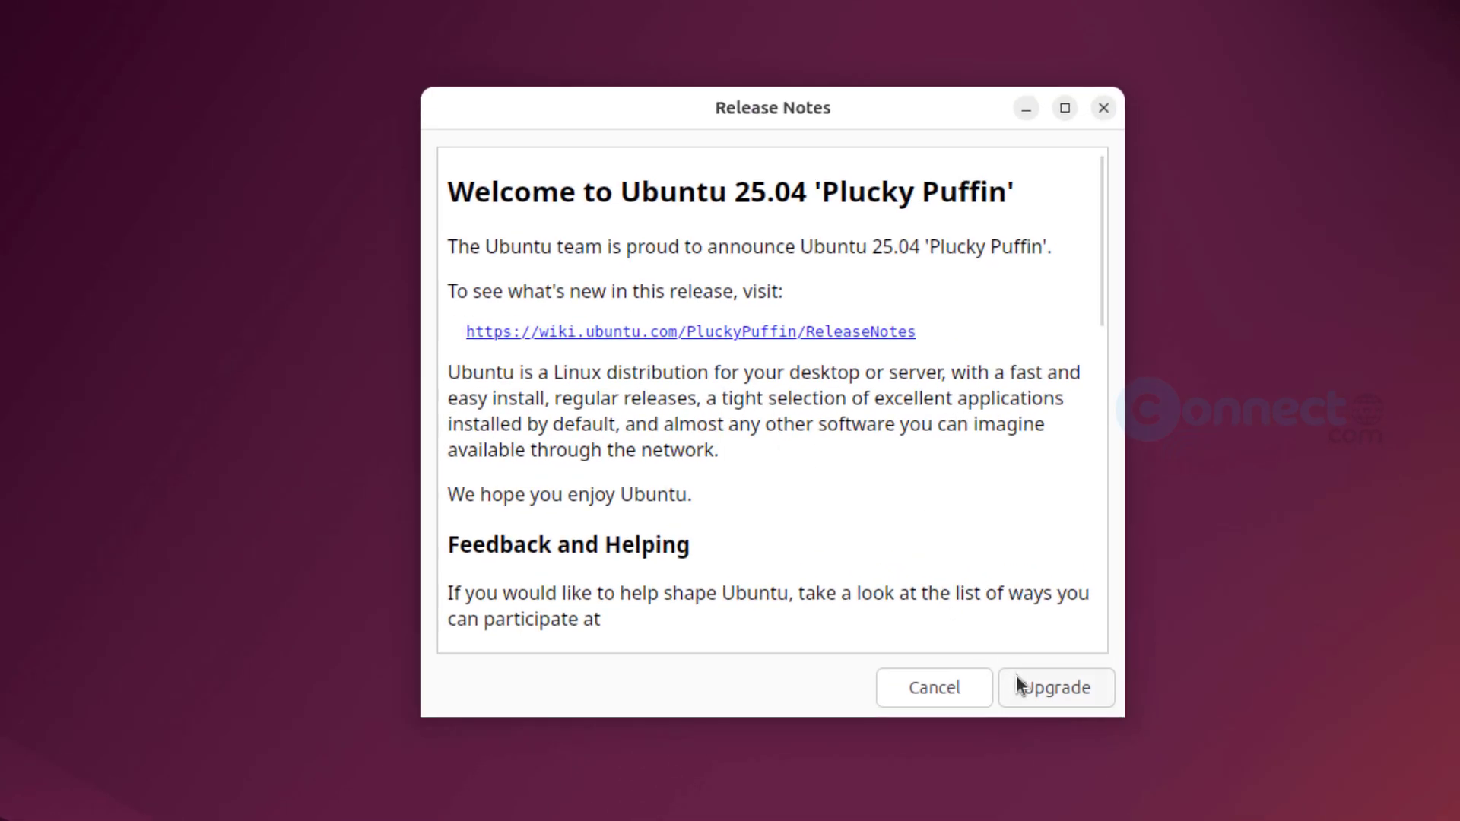
Accept the Ubuntu 25.04 release notes, start the distribution upgrade and dismiss the lock screen notice.
click(1016, 677)
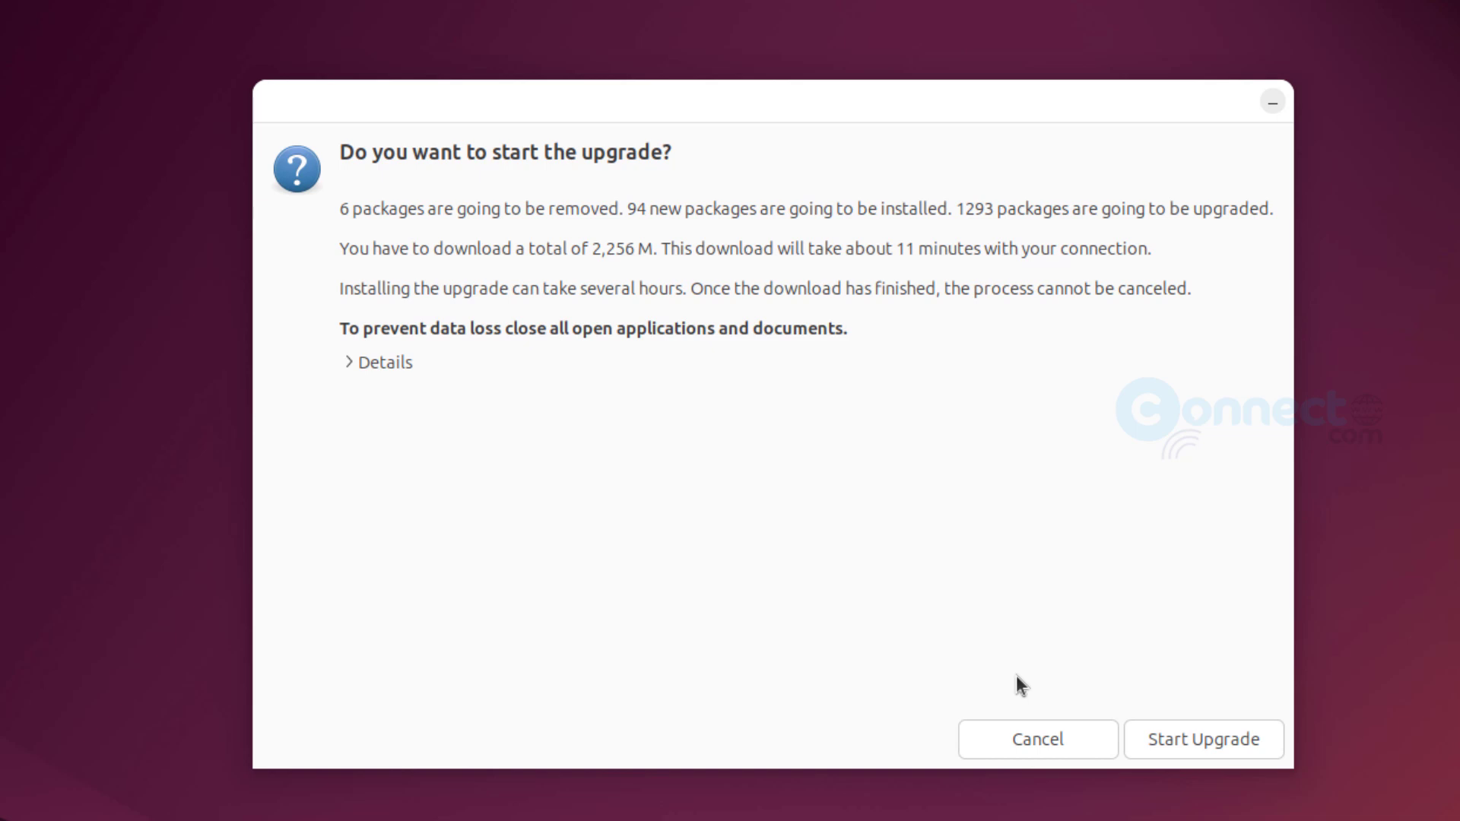
click(1258, 743)
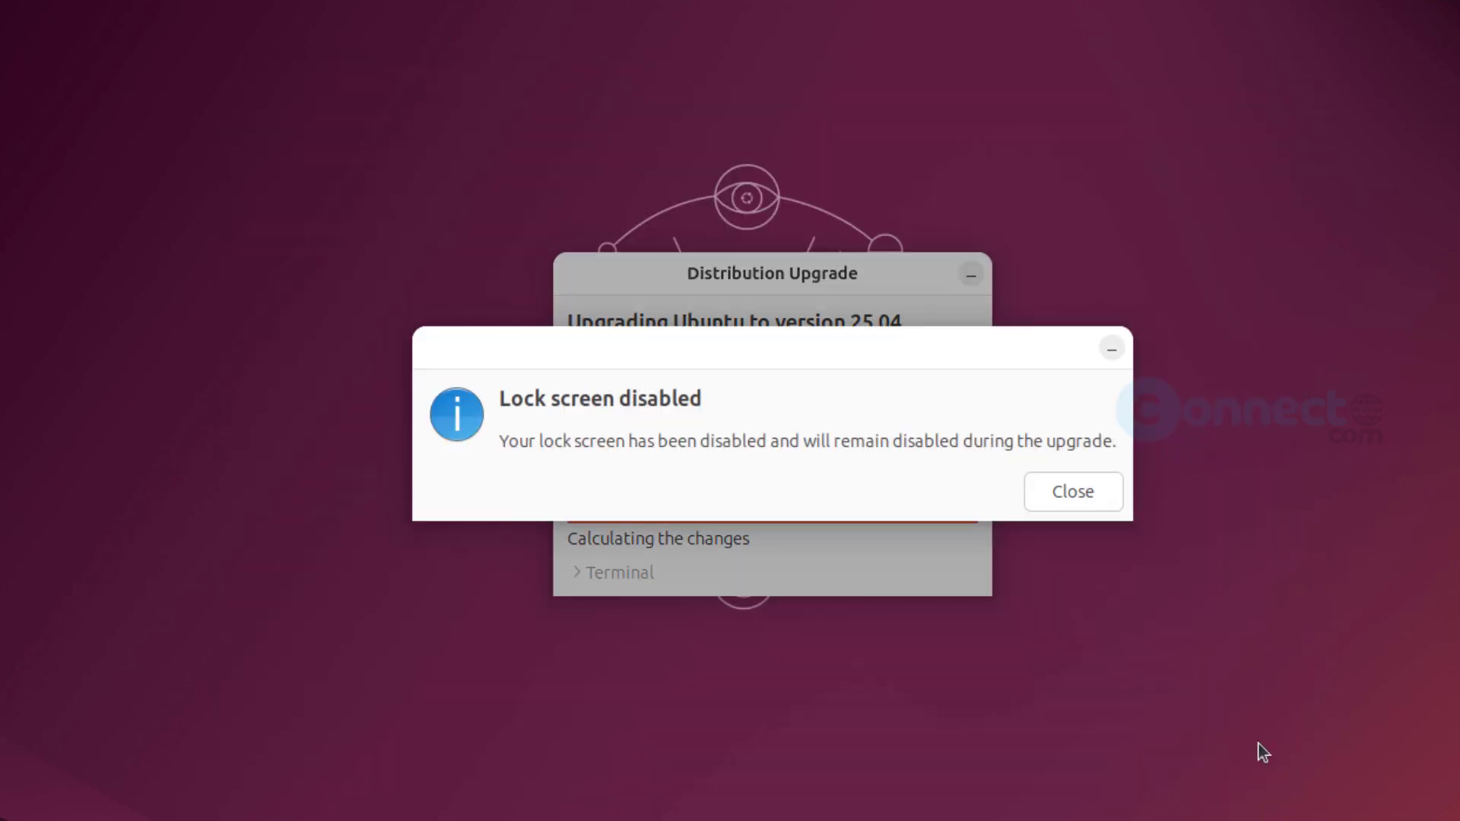
click(1117, 504)
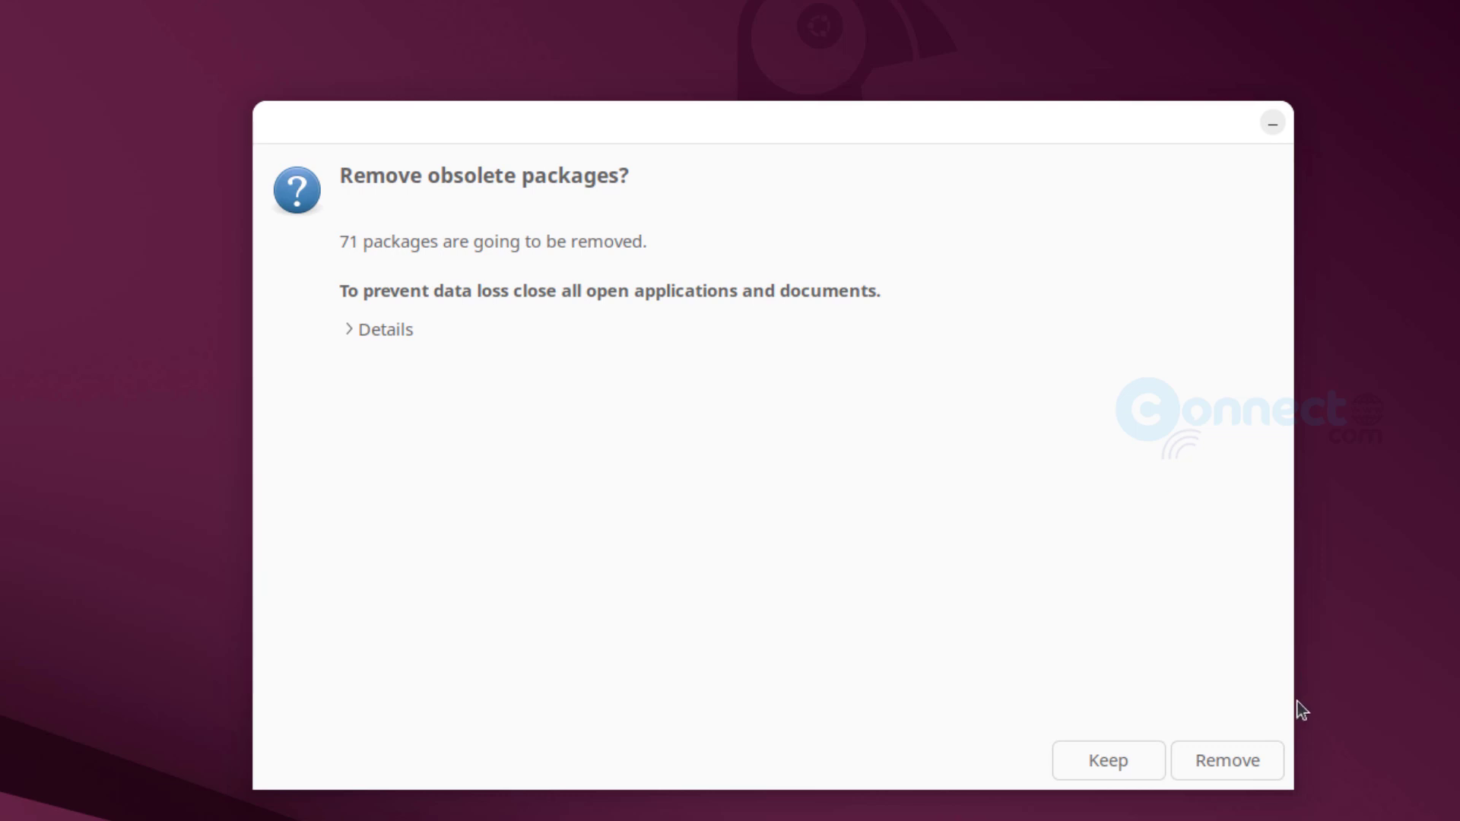
Remove the obsolete packages and restart the system to complete the upgrade.
click(1261, 761)
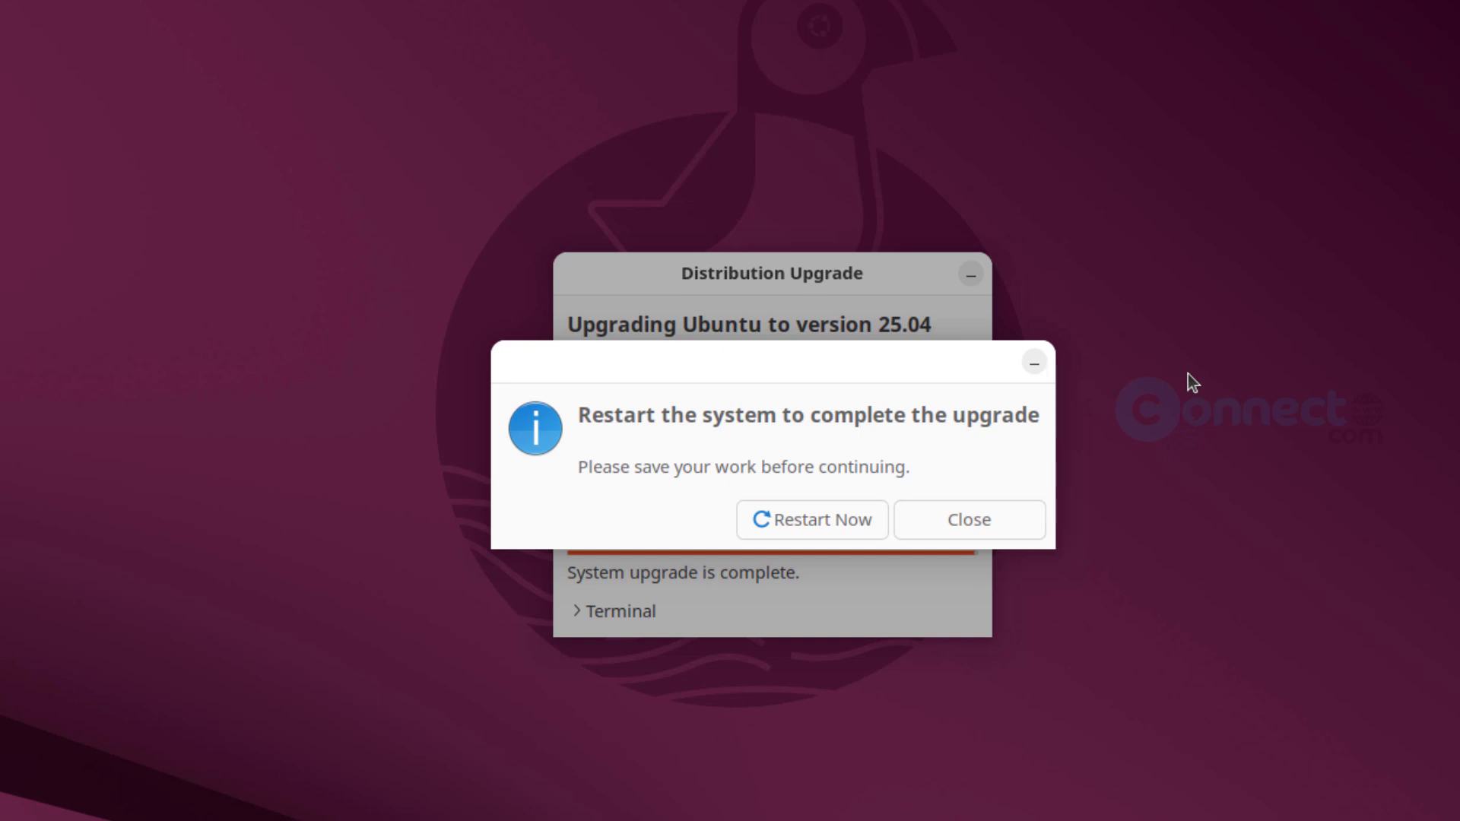
click(864, 522)
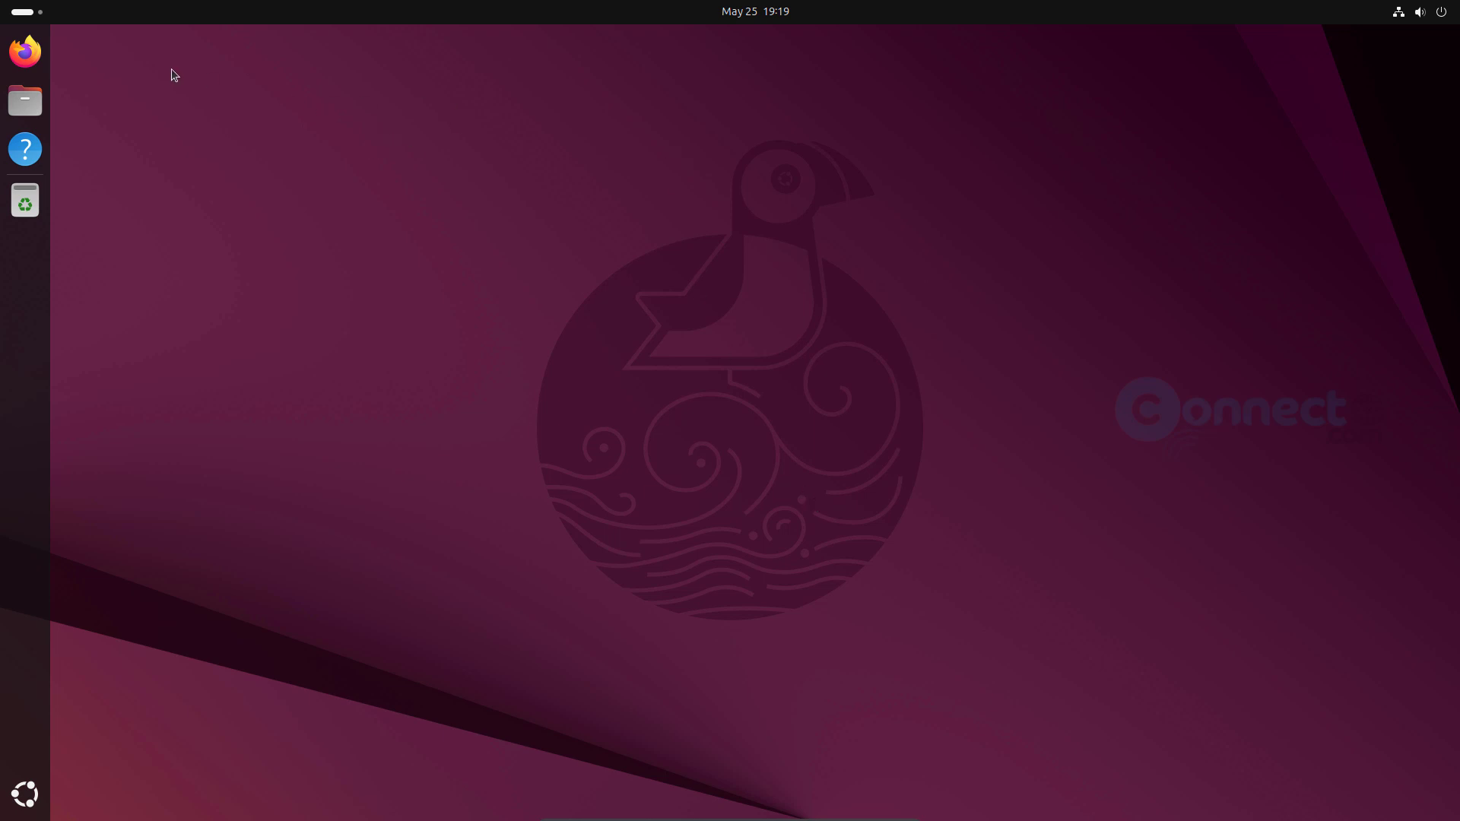
click(32, 18)
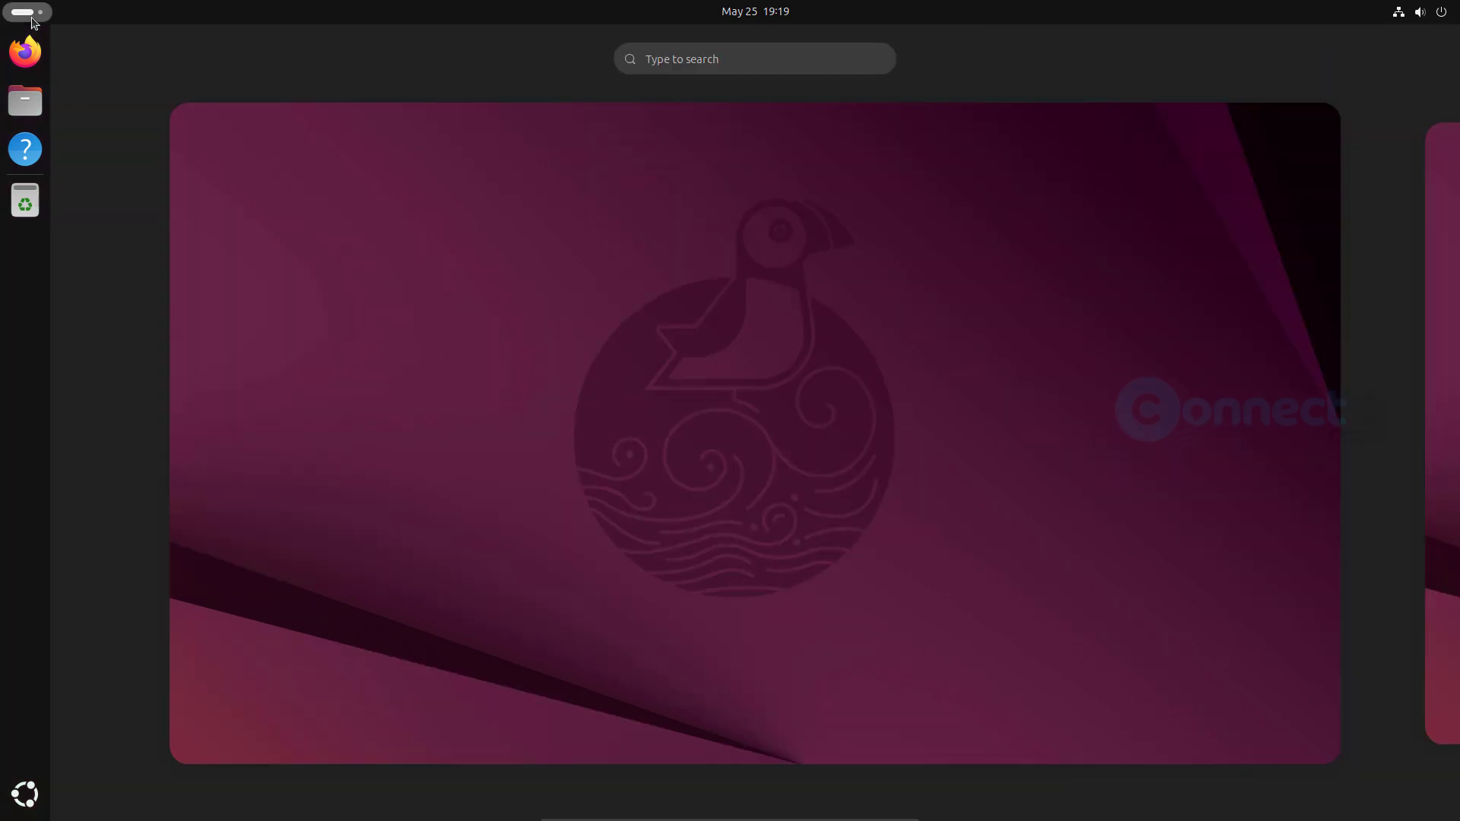
click(724, 324)
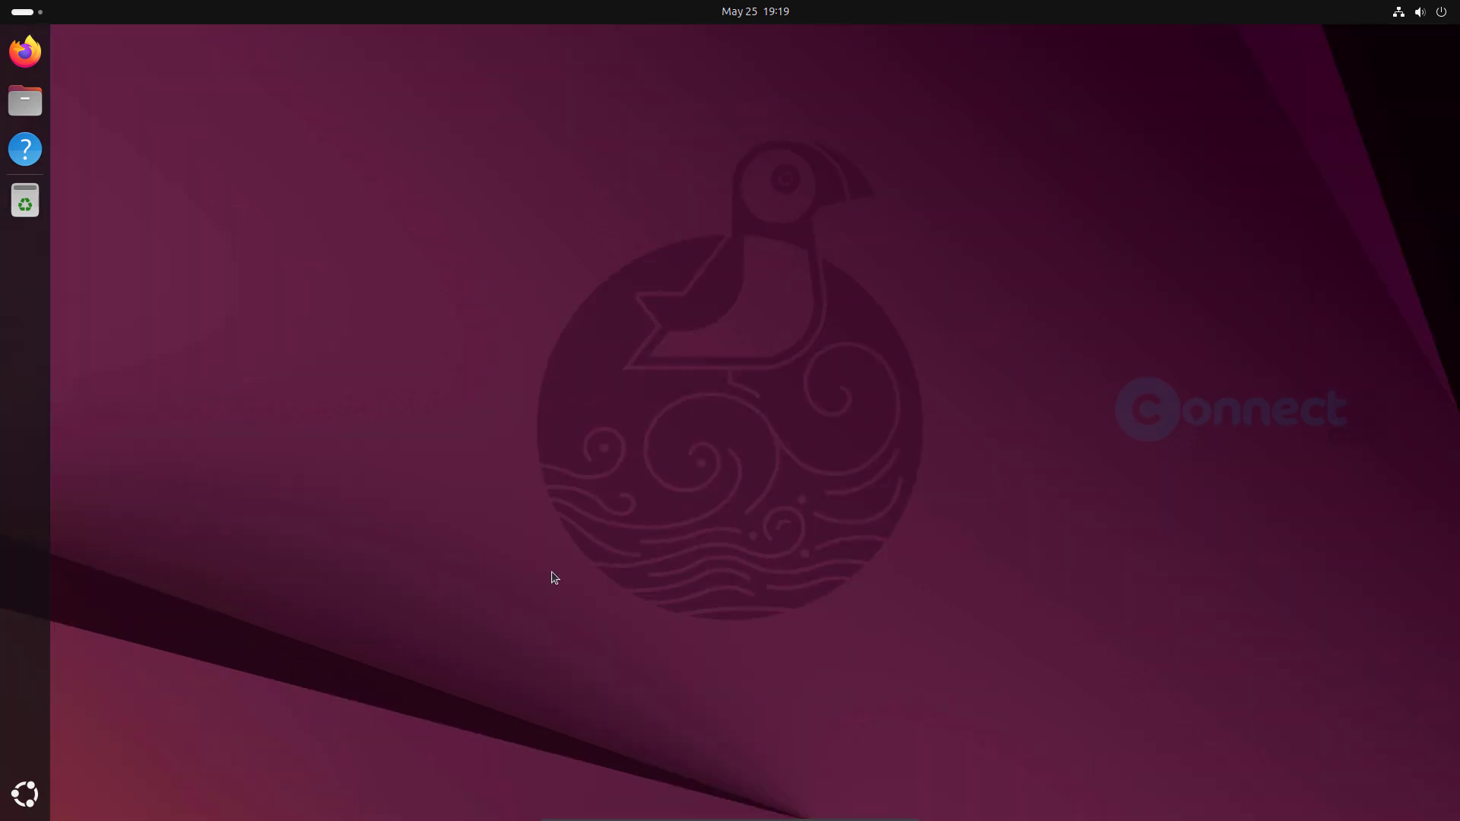
Check the operating system version on the About page of the system settings, then close Settings.
click(24, 794)
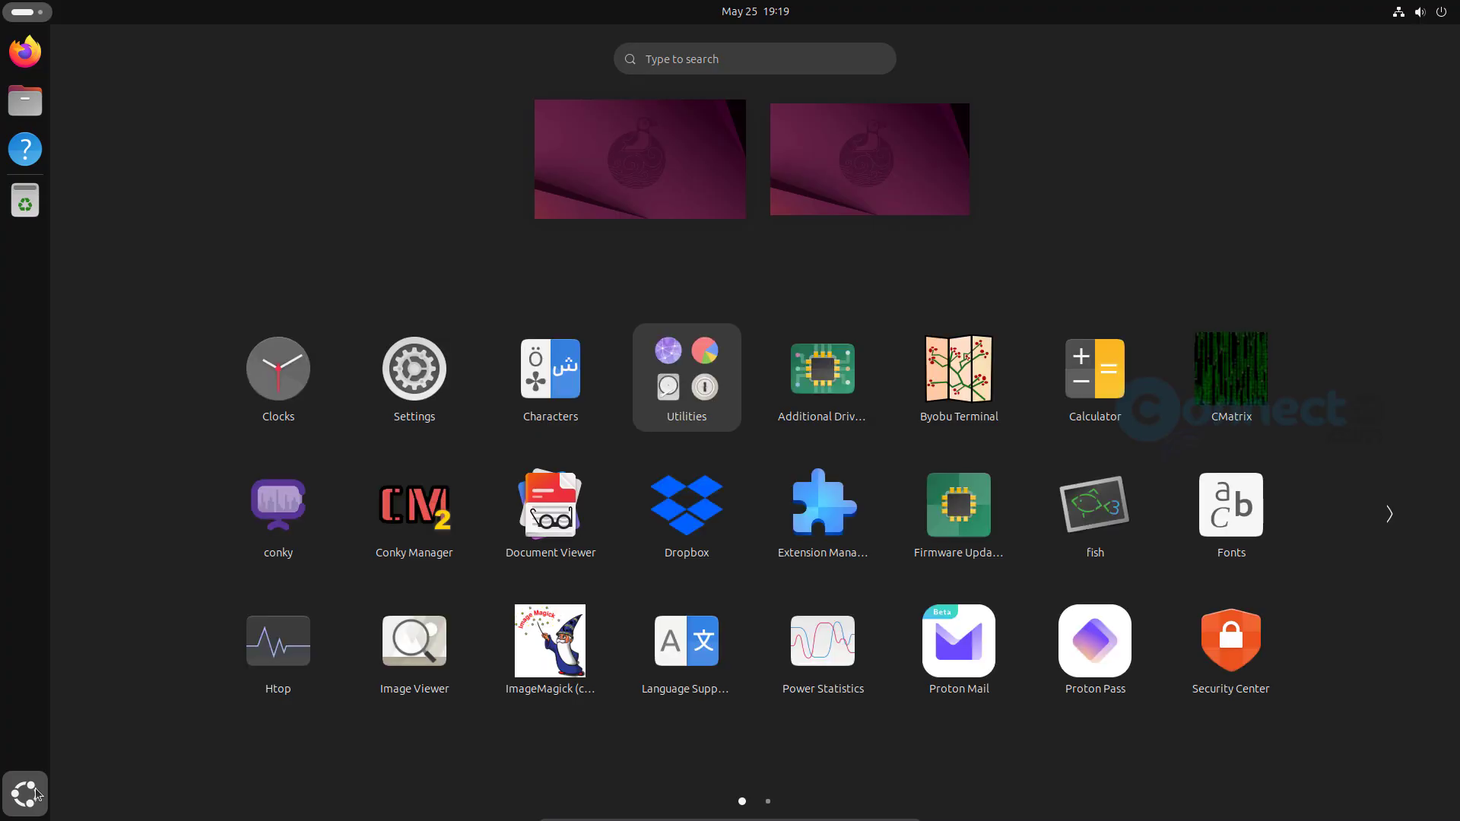
click(422, 380)
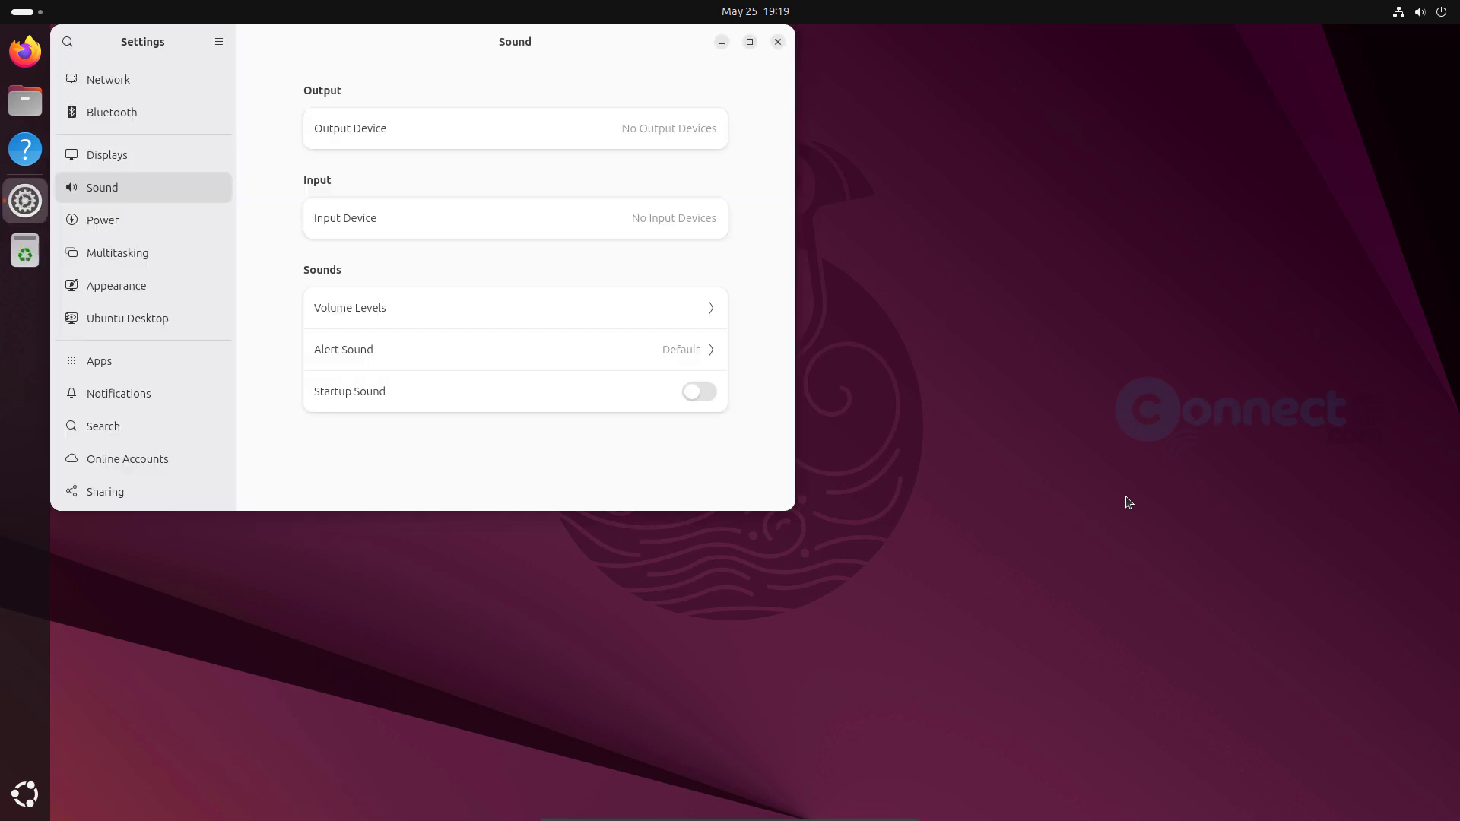
scroll(185, 433, down, 1)
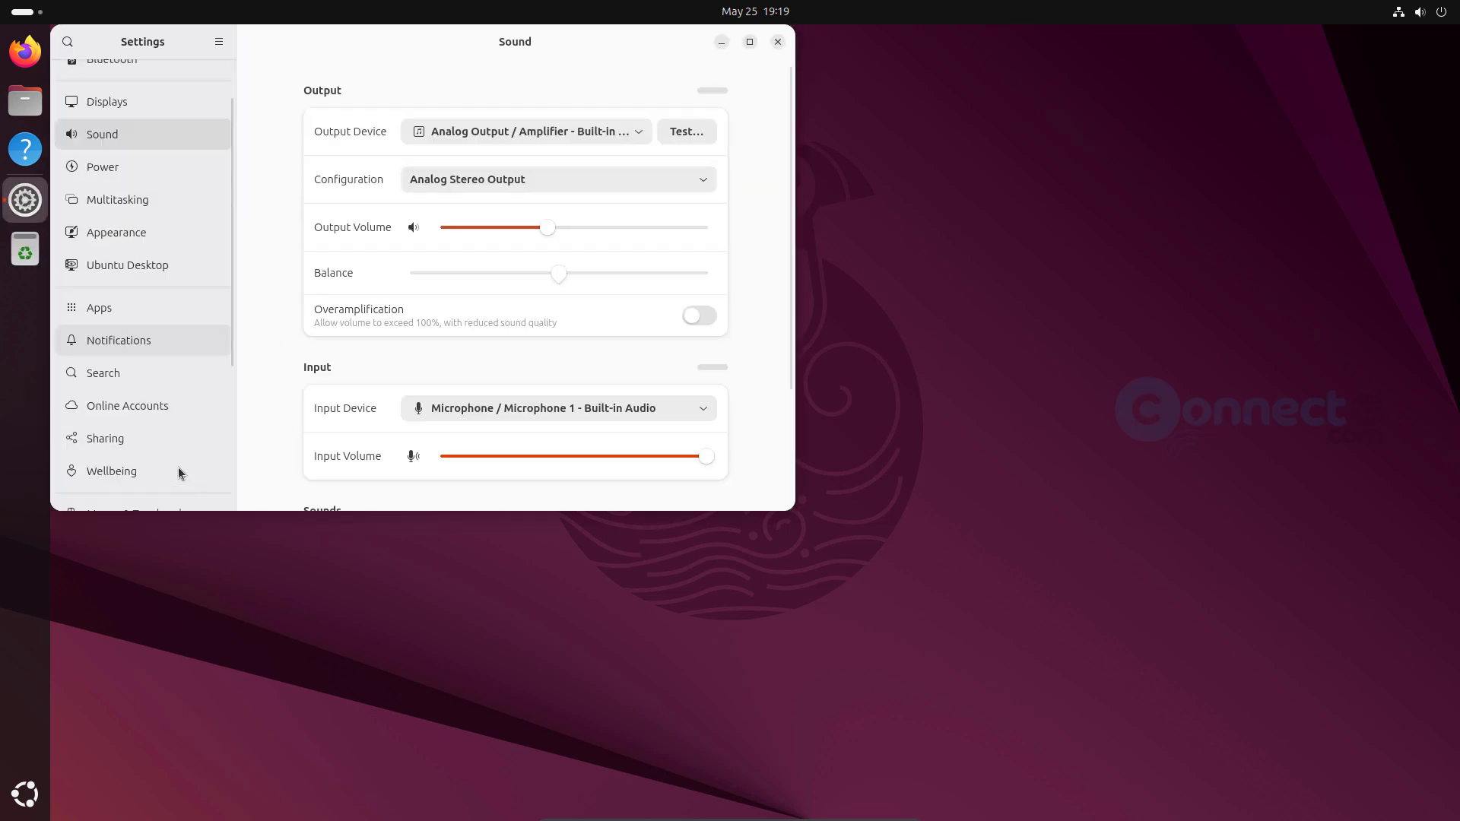
scroll(177, 467, down, 4)
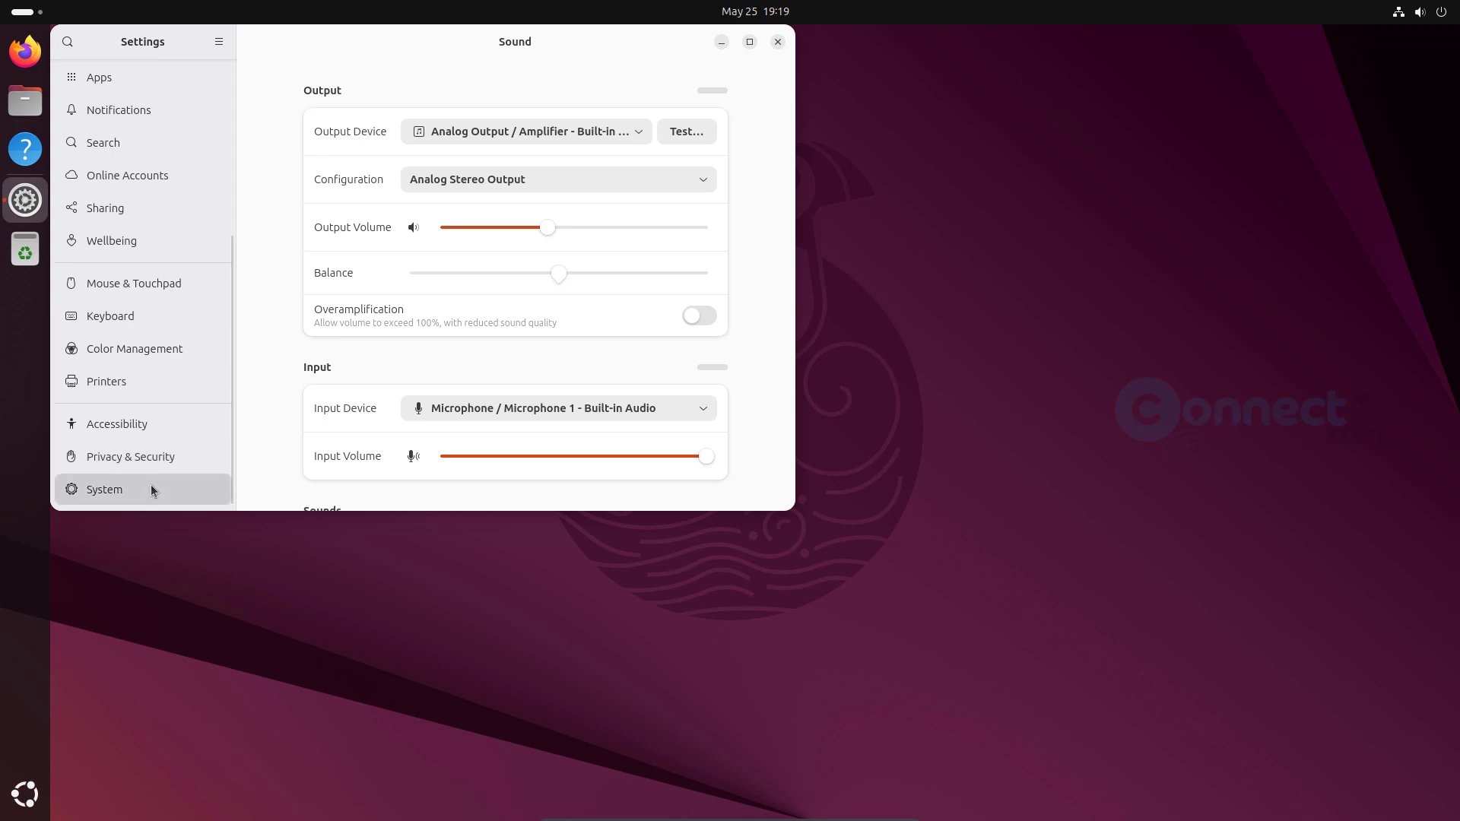
click(151, 488)
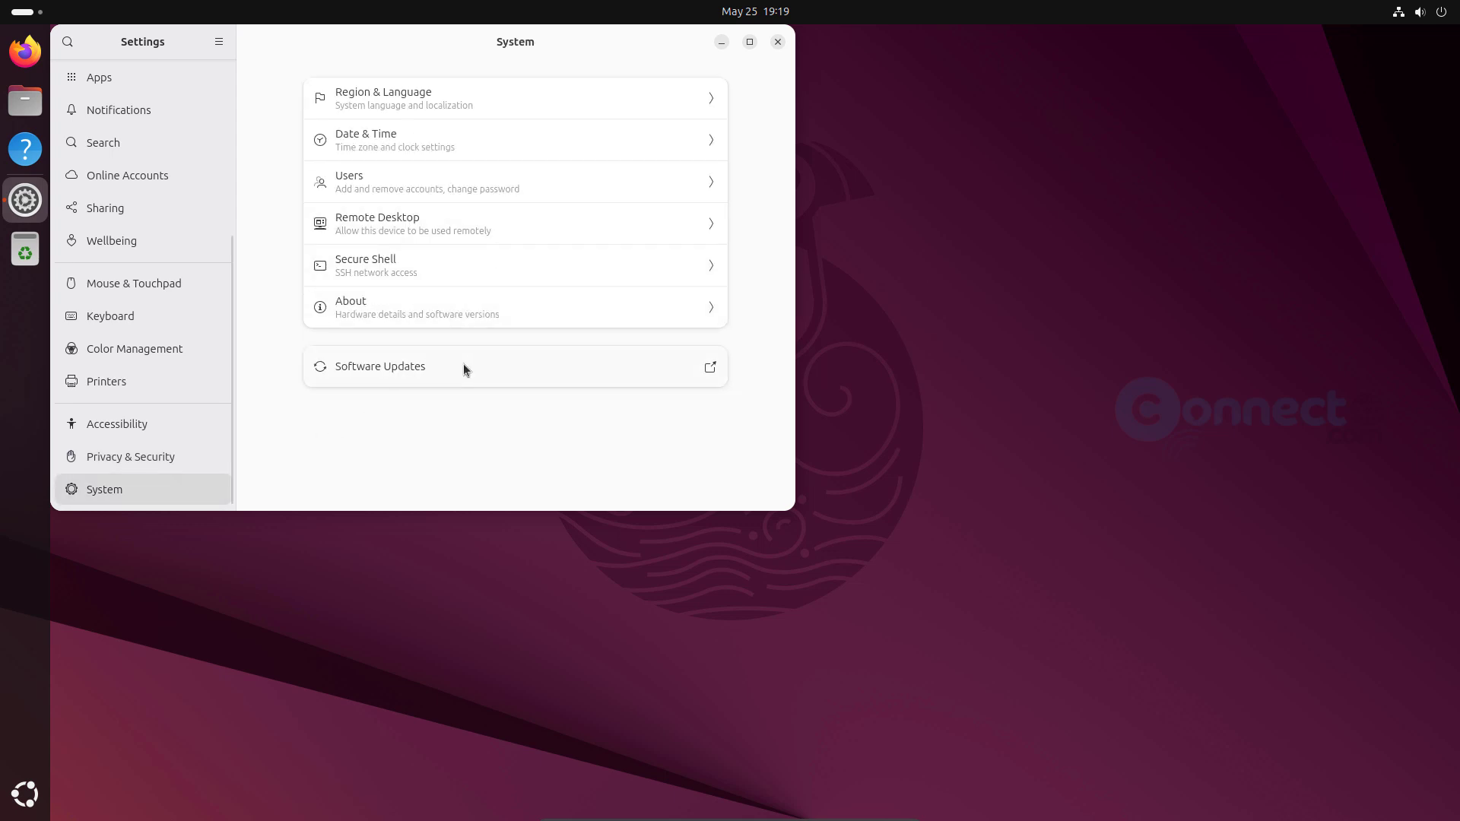
click(482, 309)
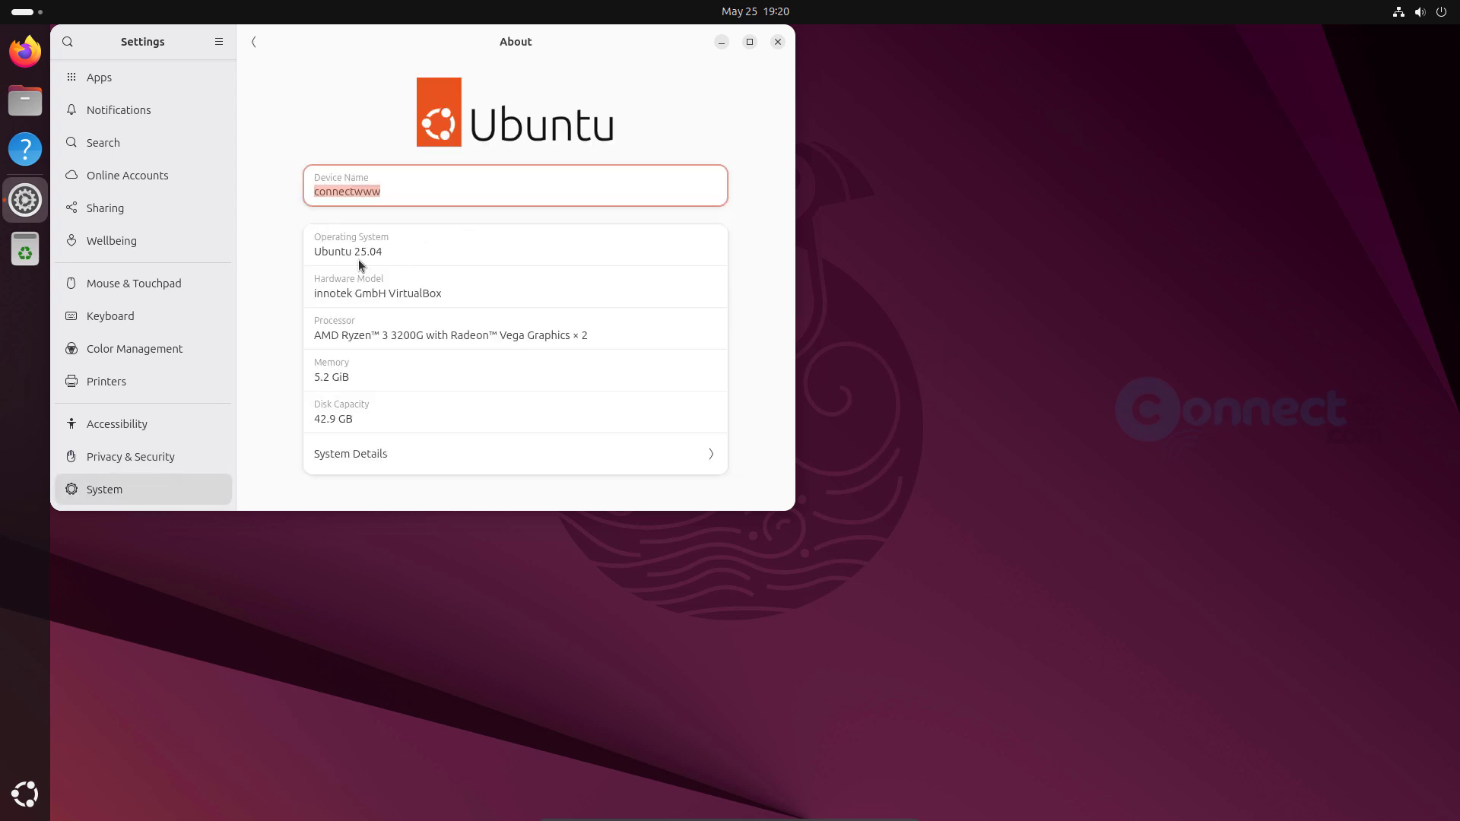
drag(314, 251, 385, 251)
click(387, 251)
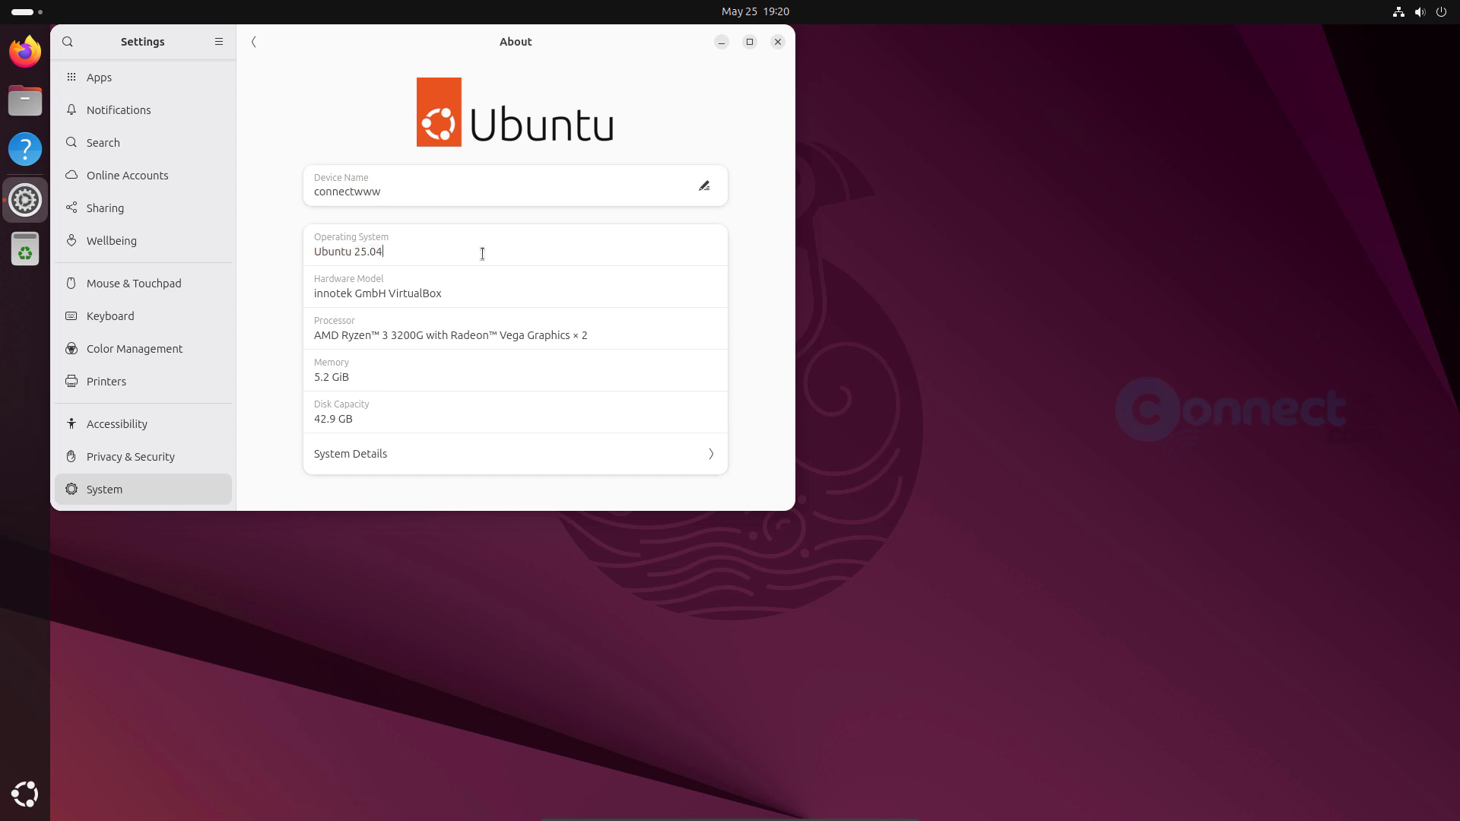
click(779, 43)
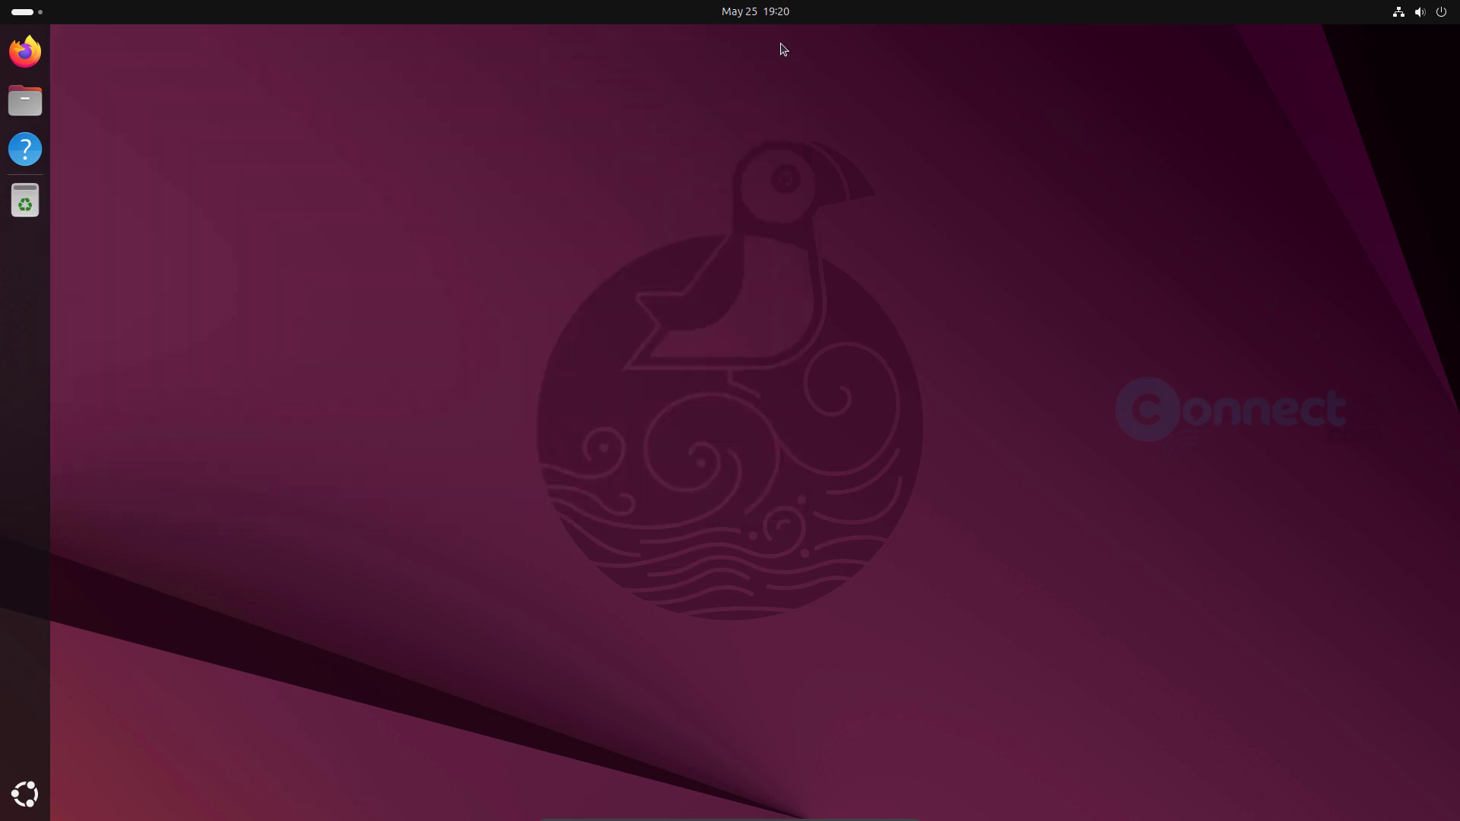
Open the desktop background settings and try the orange dunes, aurora, puffin, grey and dark emblem, purple emblem and orange wave wallpapers.
right_click(417, 221)
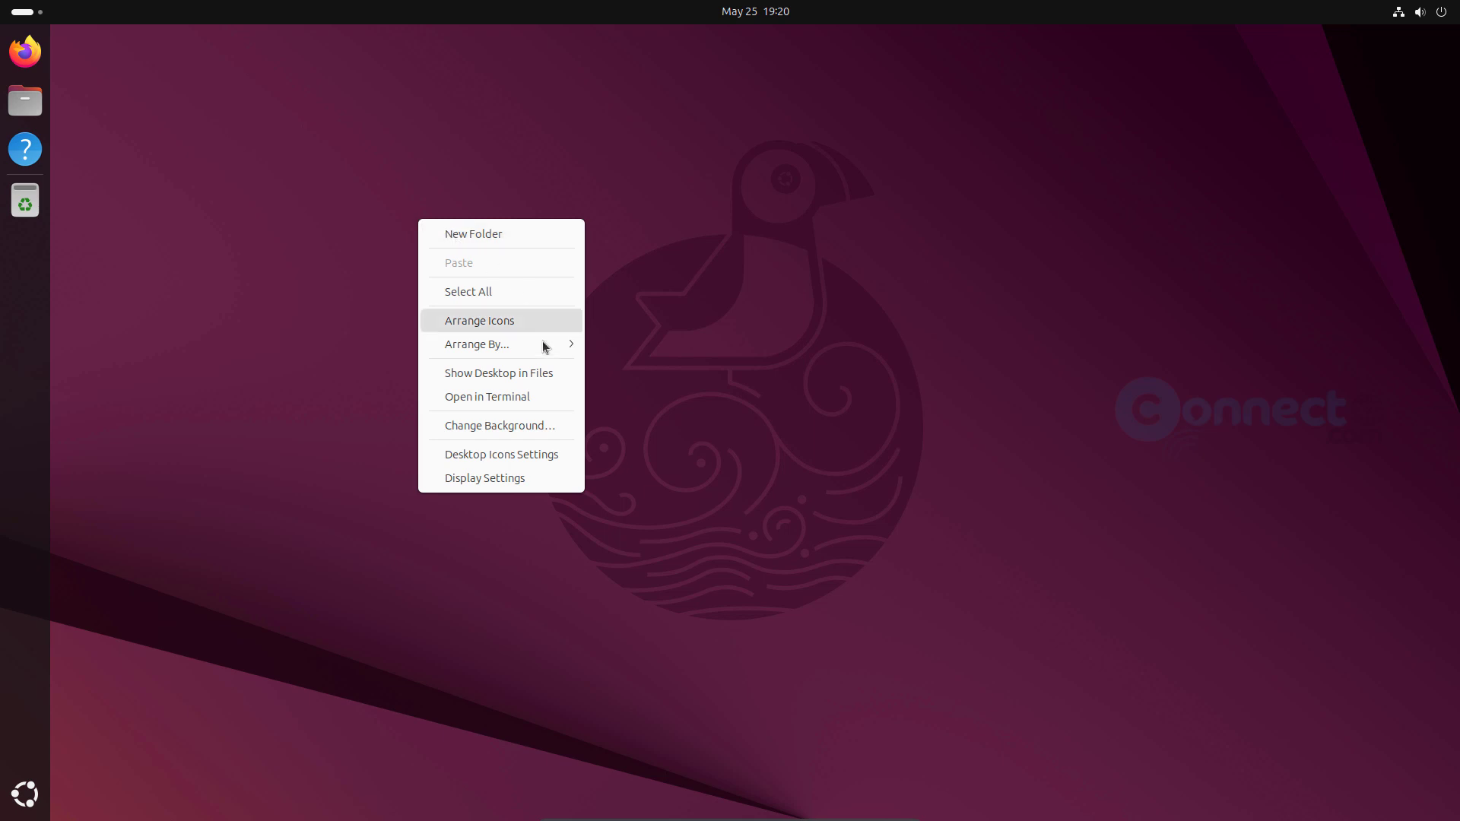
click(530, 430)
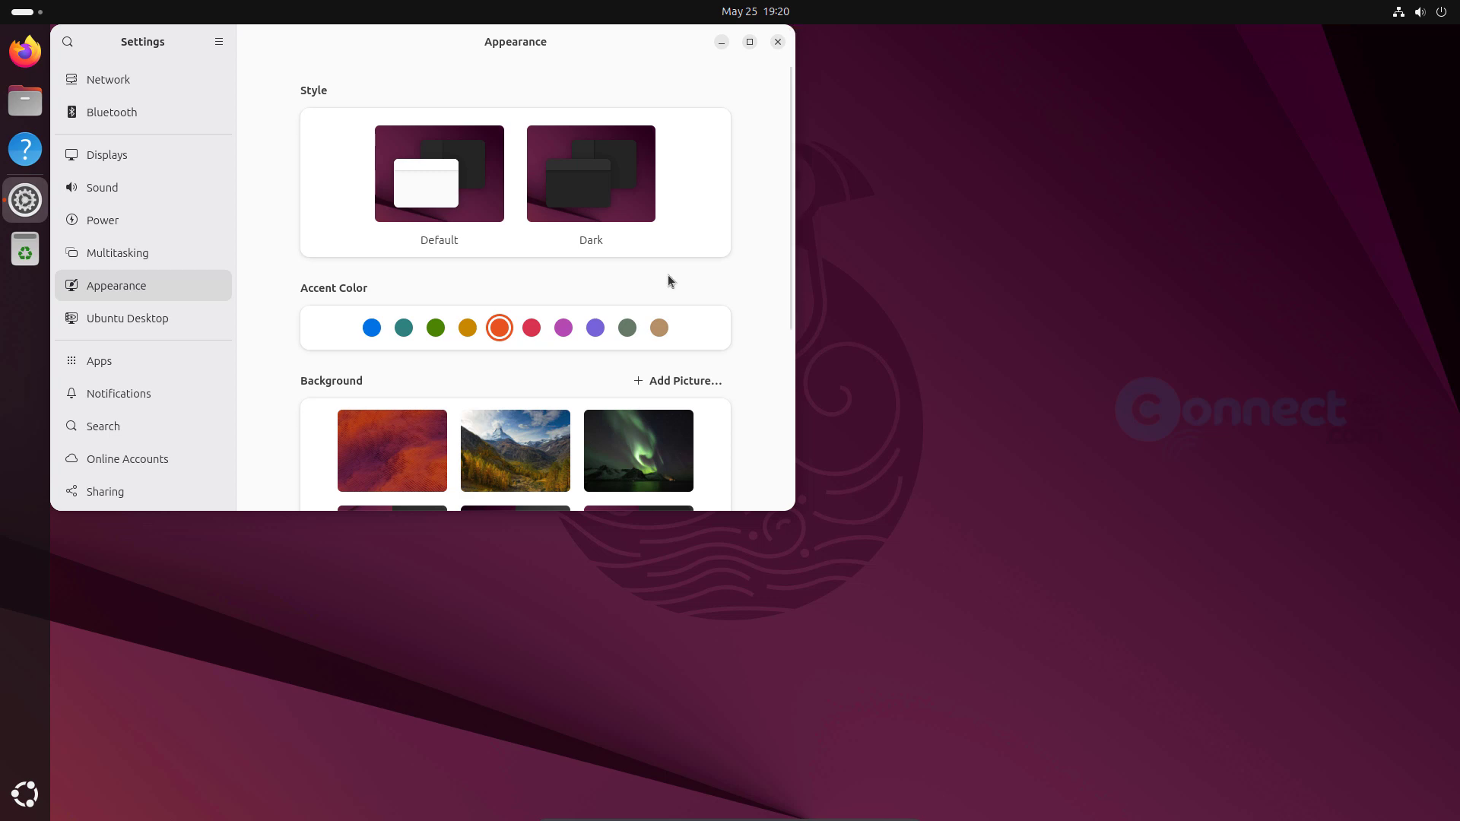
click(393, 451)
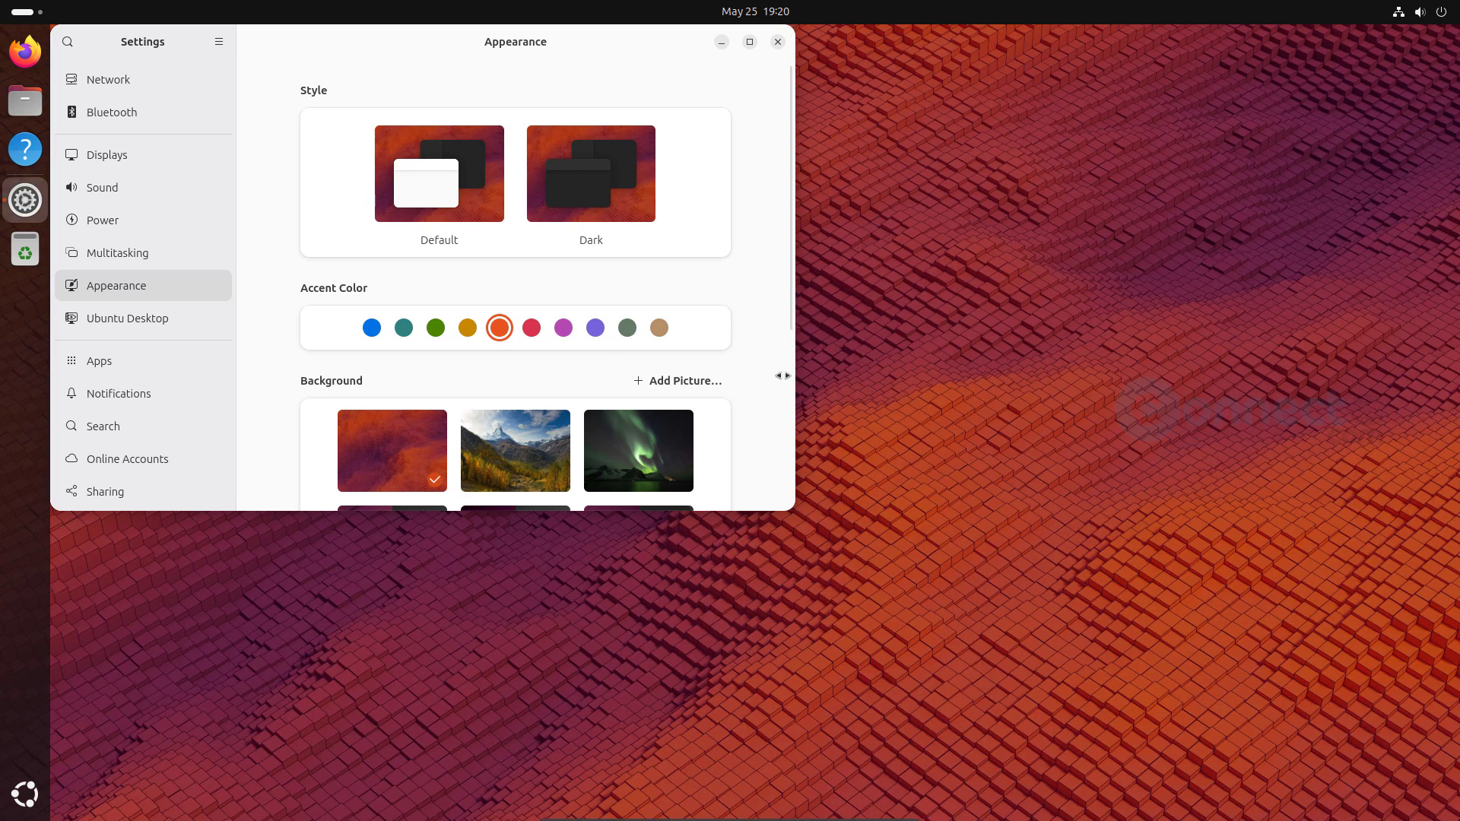
scroll(782, 373, down, 5)
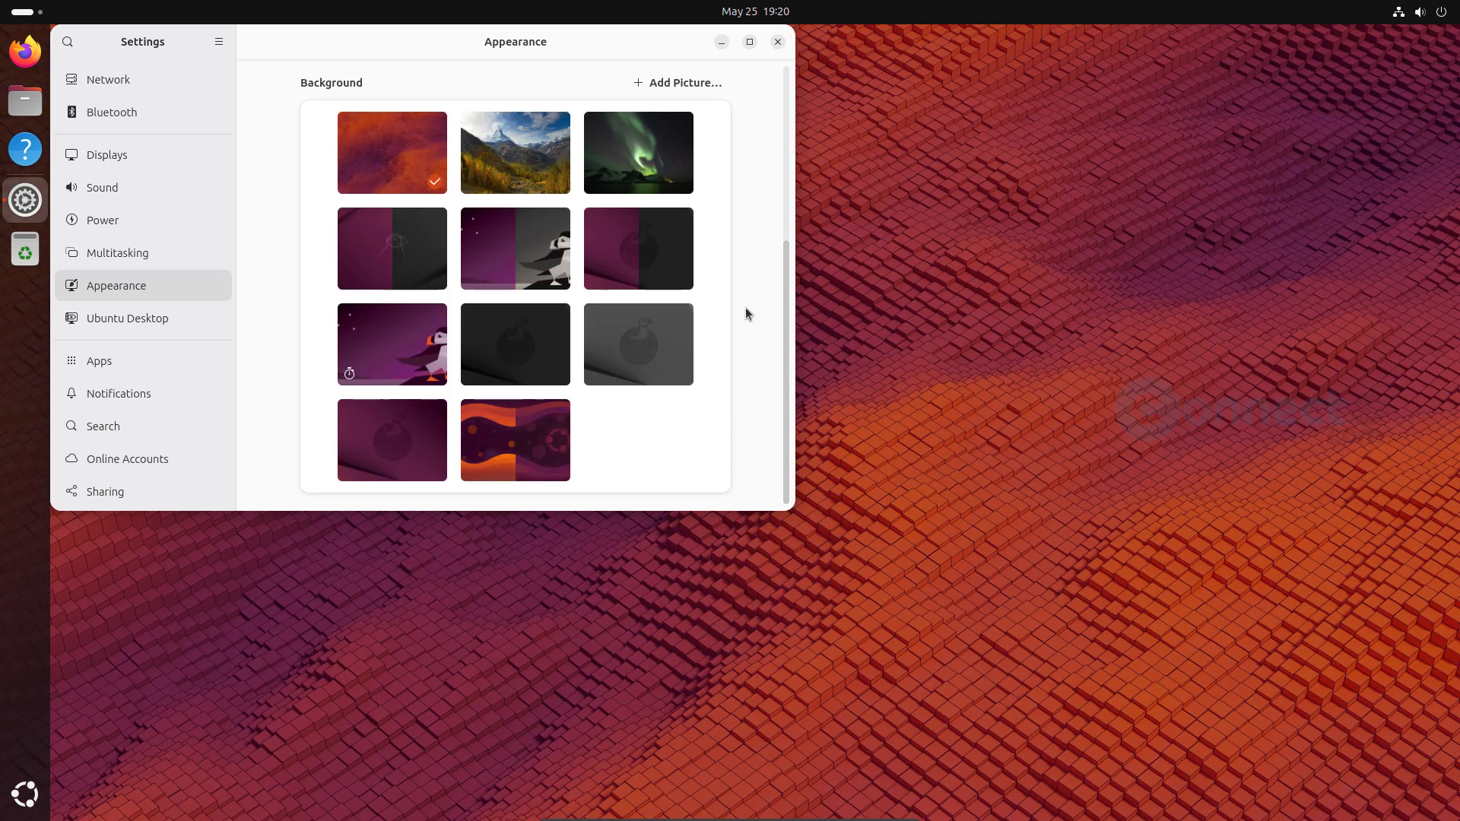
click(650, 155)
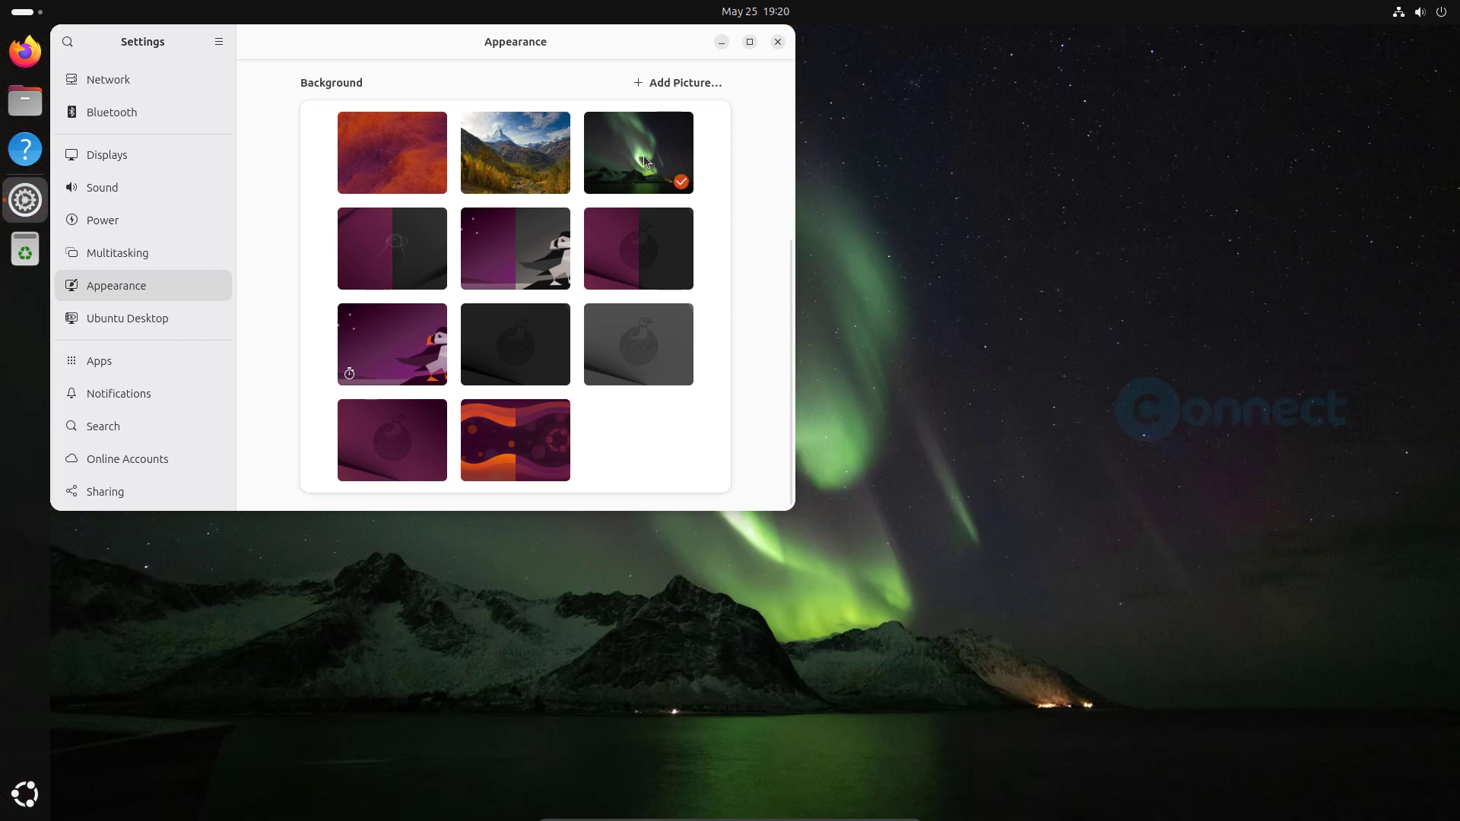
click(394, 344)
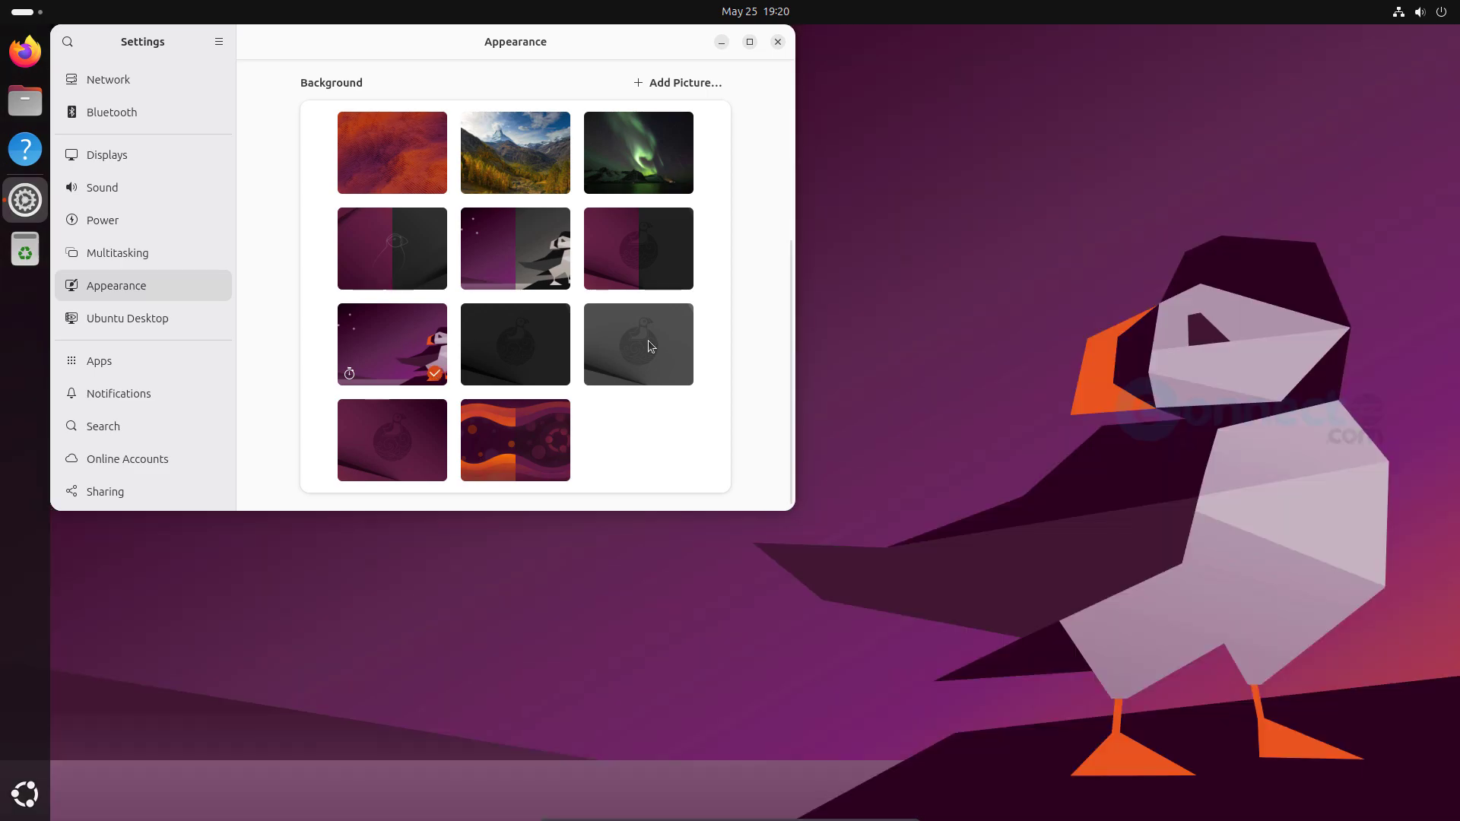
click(648, 340)
click(530, 354)
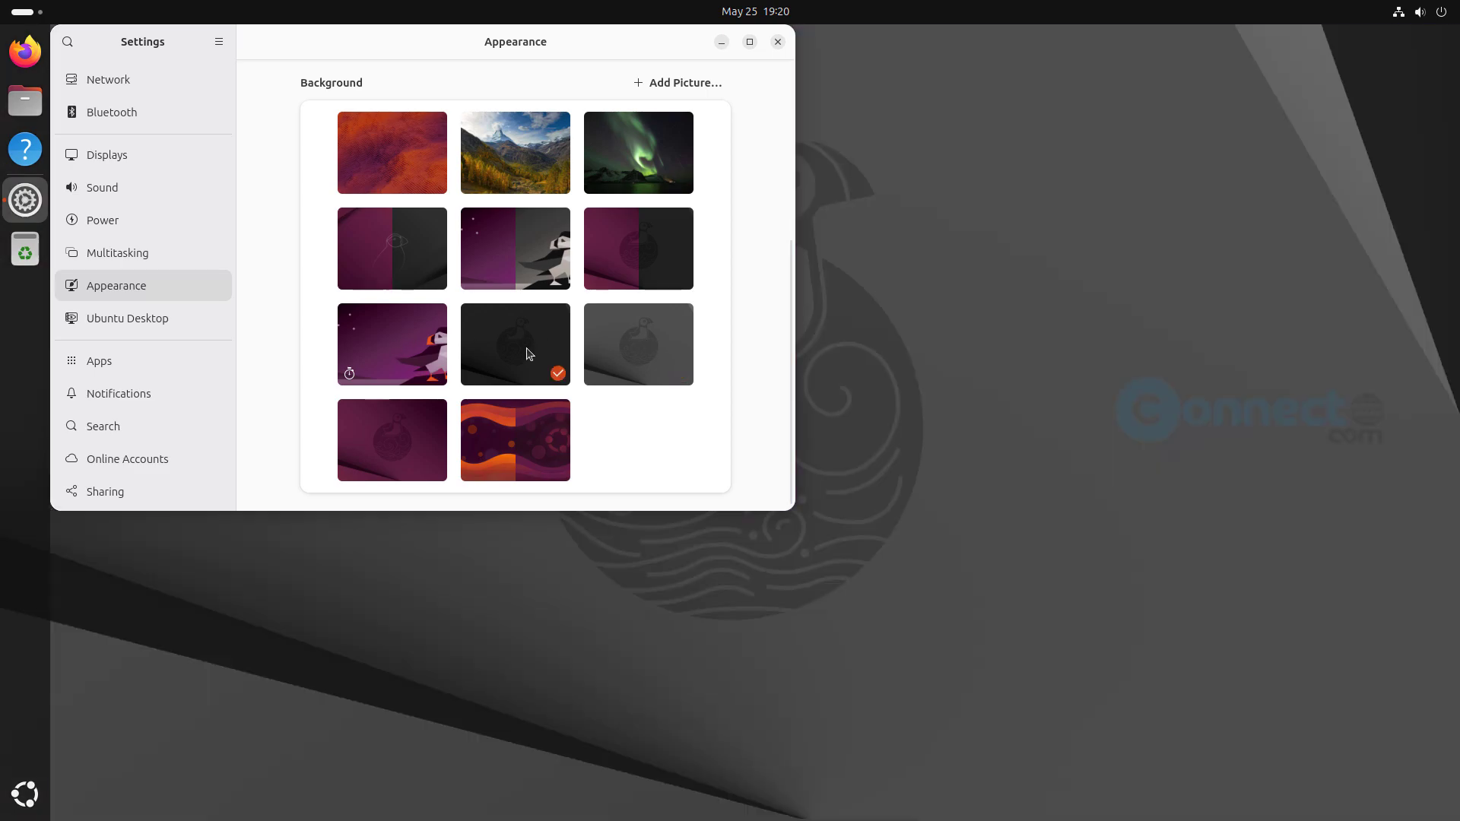
click(396, 437)
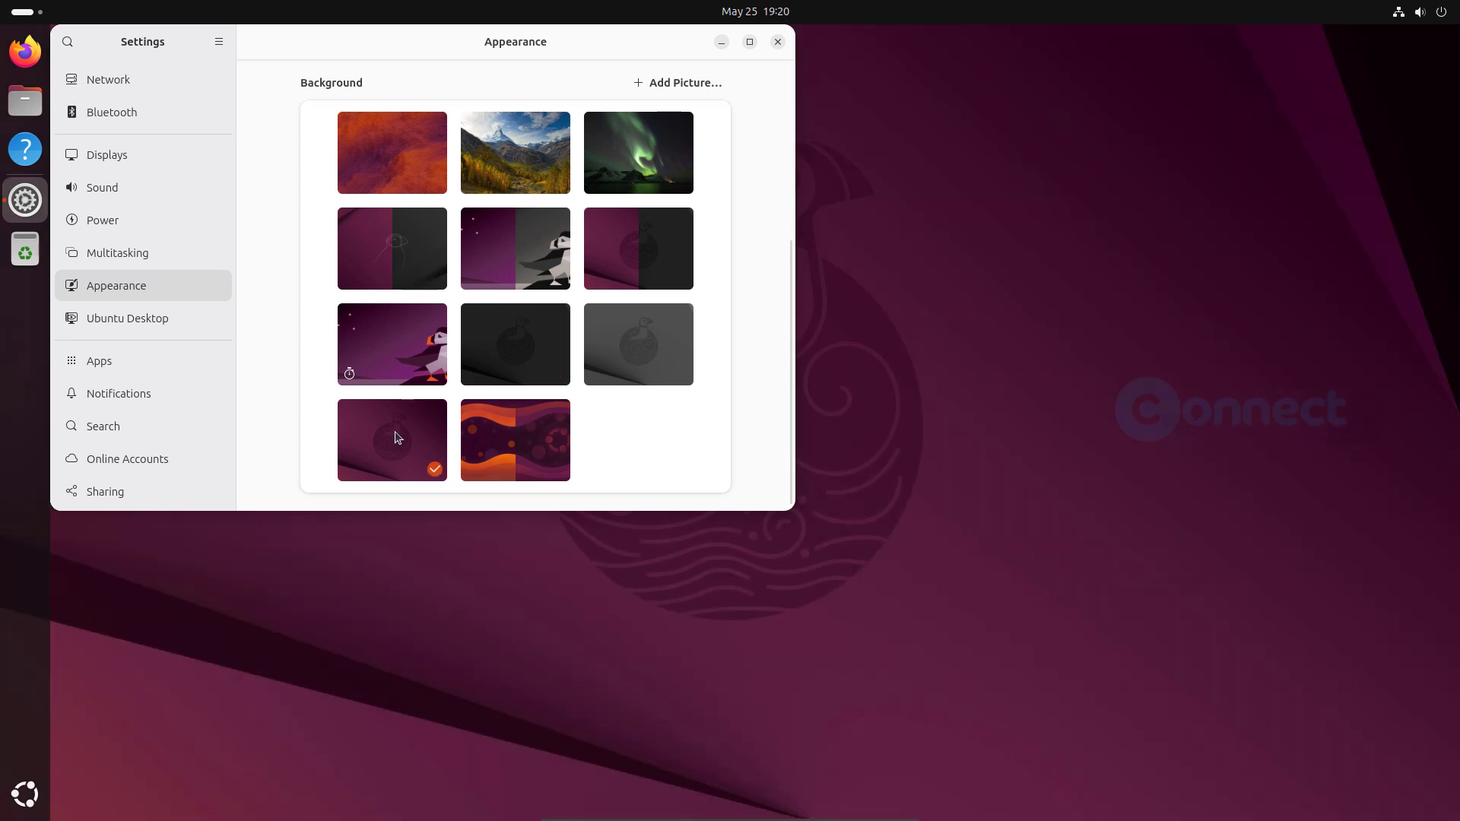
click(510, 445)
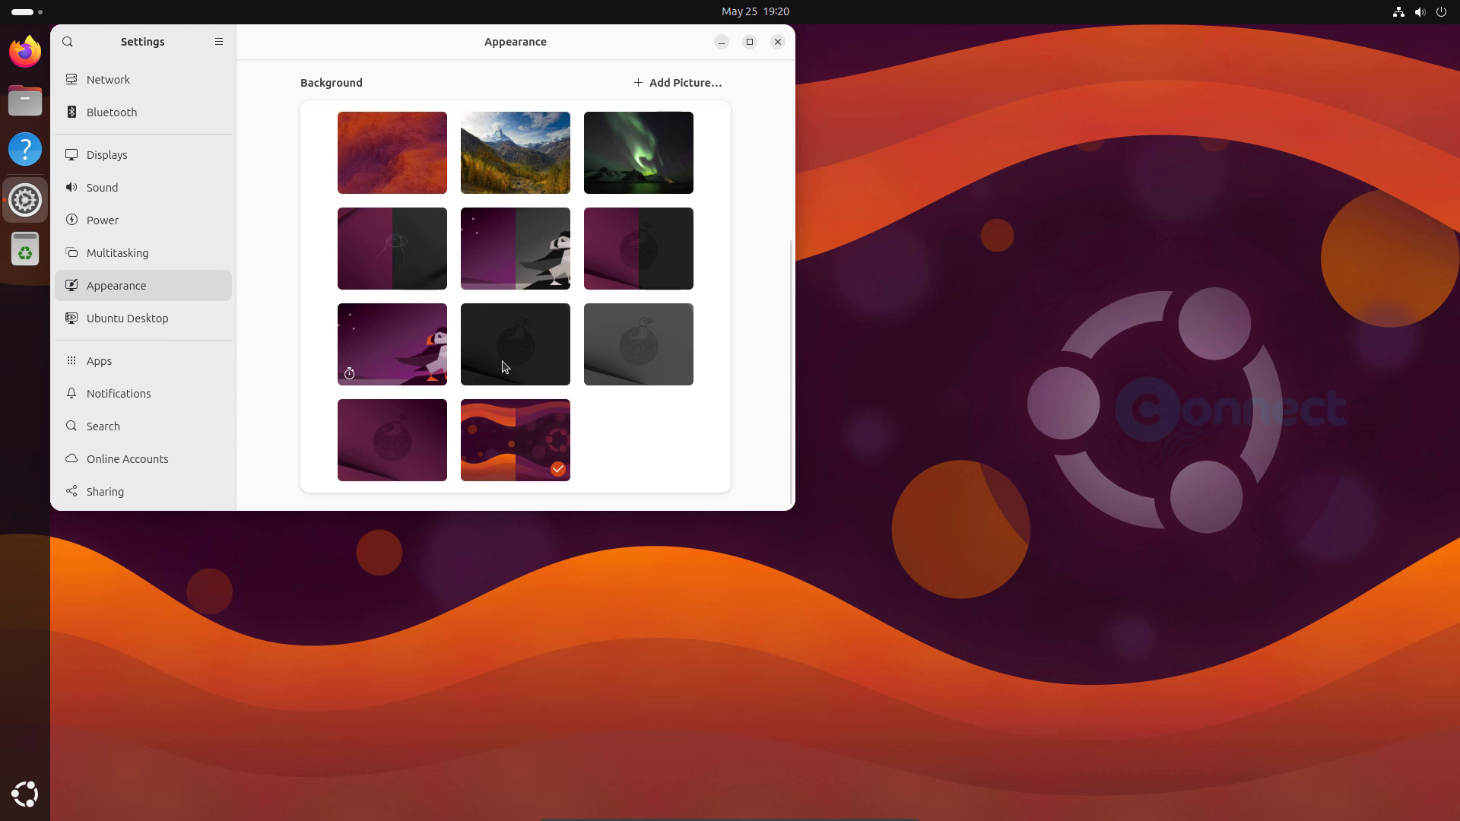
Set the split purple and dark puffin emblem wallpaper as the desktop background and close Settings.
scroll(490, 357, up, 3)
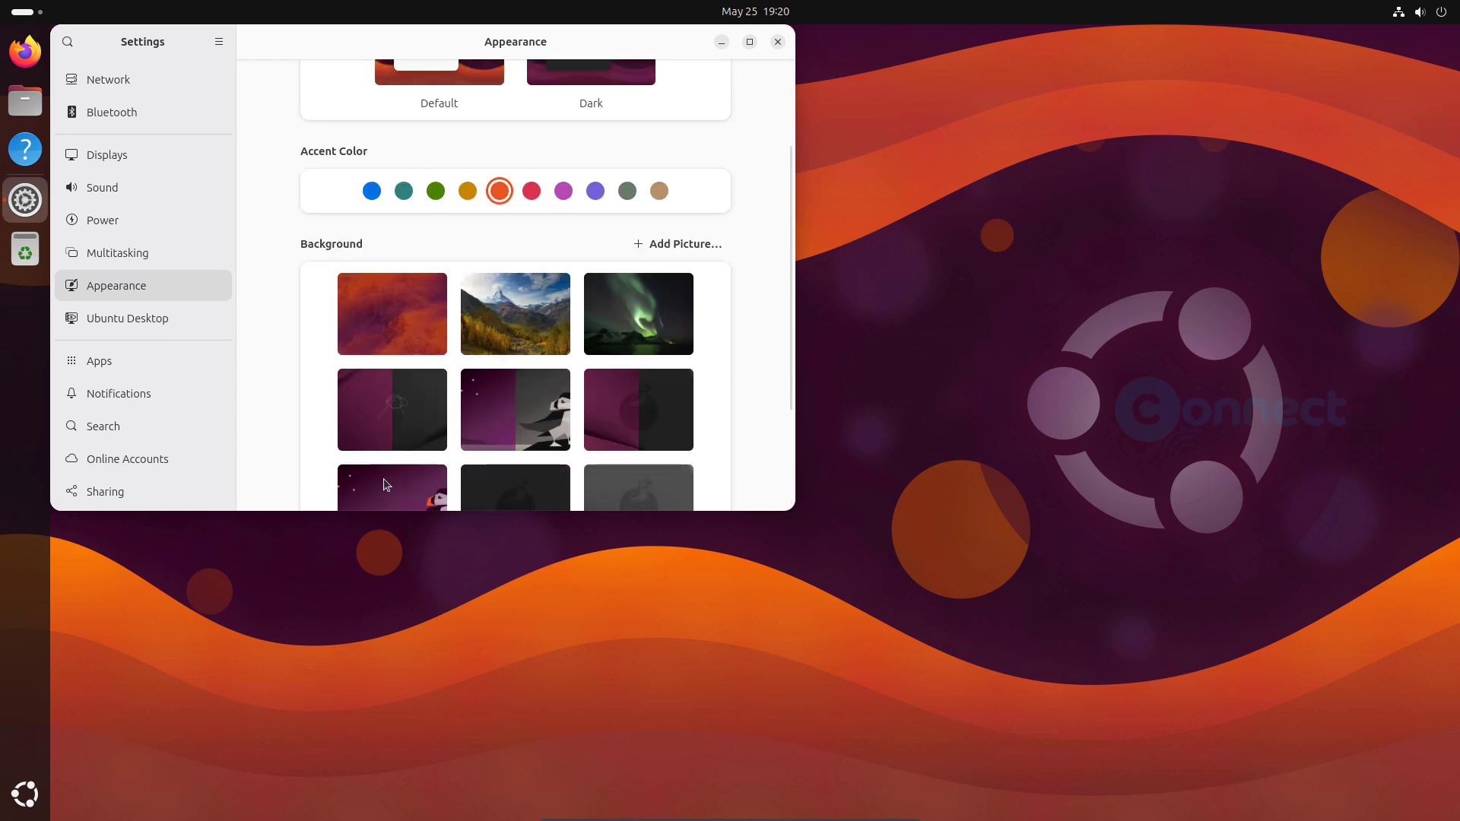
click(623, 399)
click(777, 42)
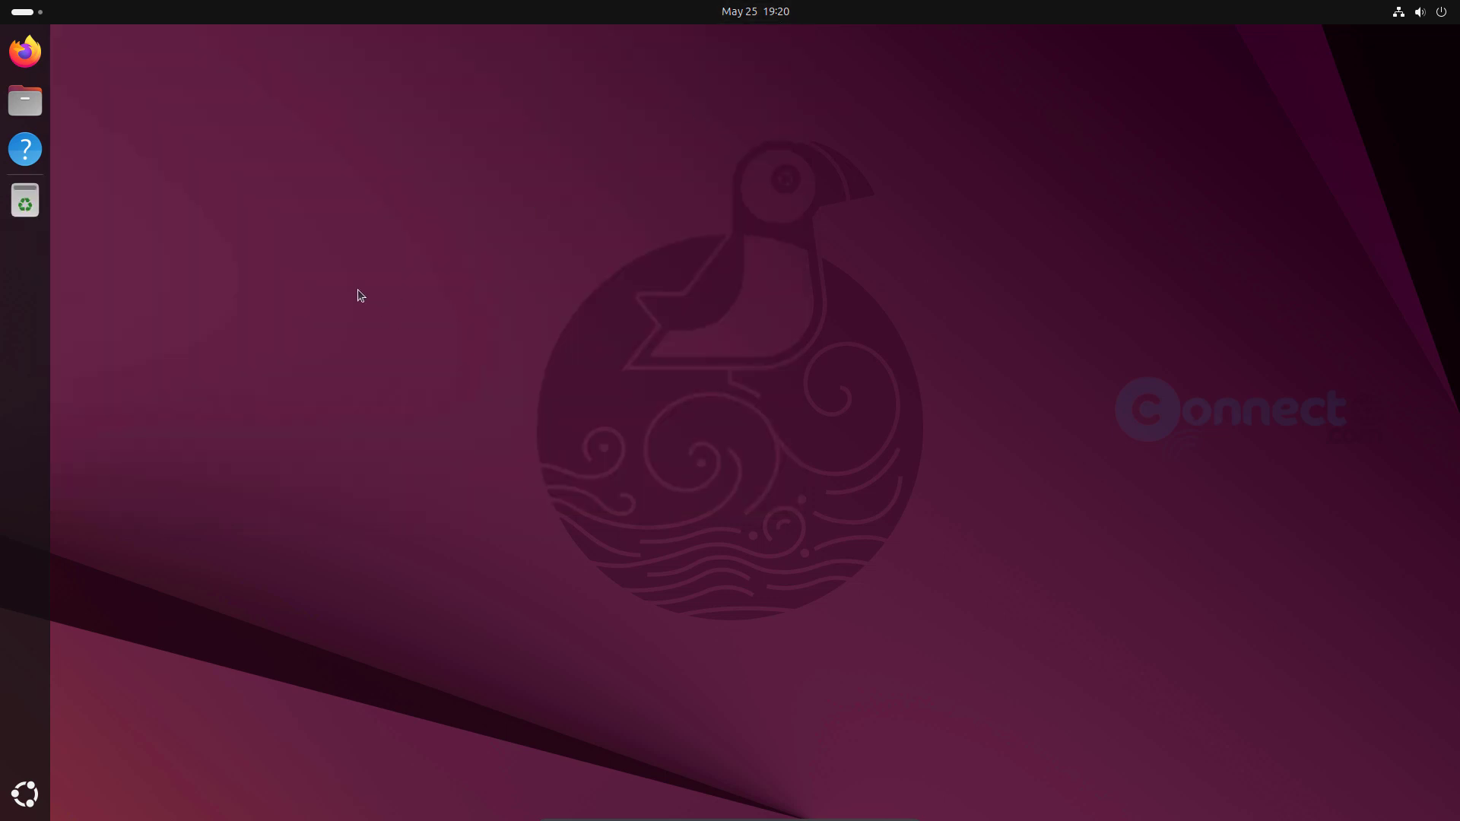
View the contents of the Home folder in Files and close the window.
click(30, 103)
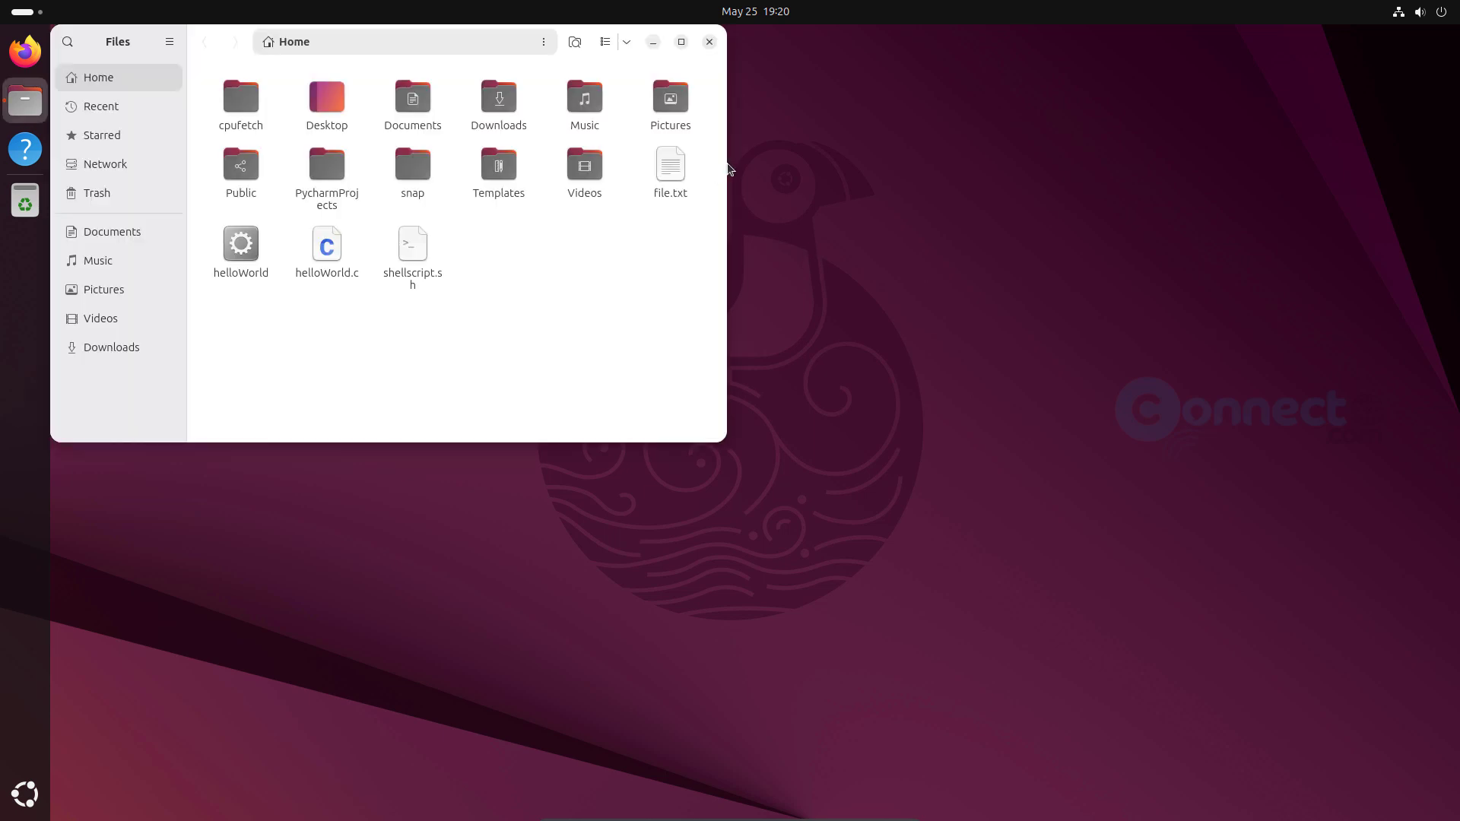
click(709, 42)
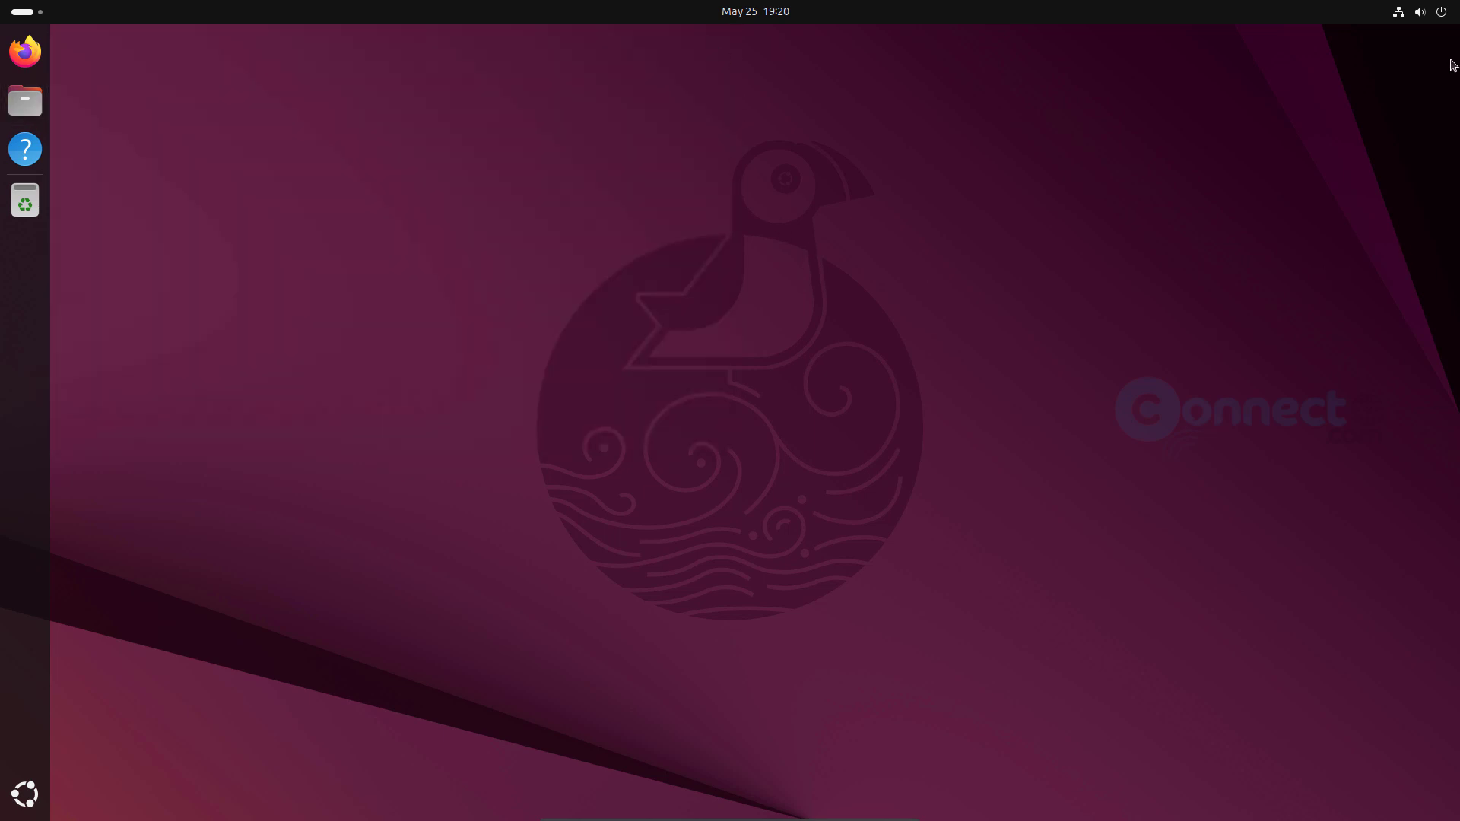
Power off the system and confirm the shutdown.
click(1445, 23)
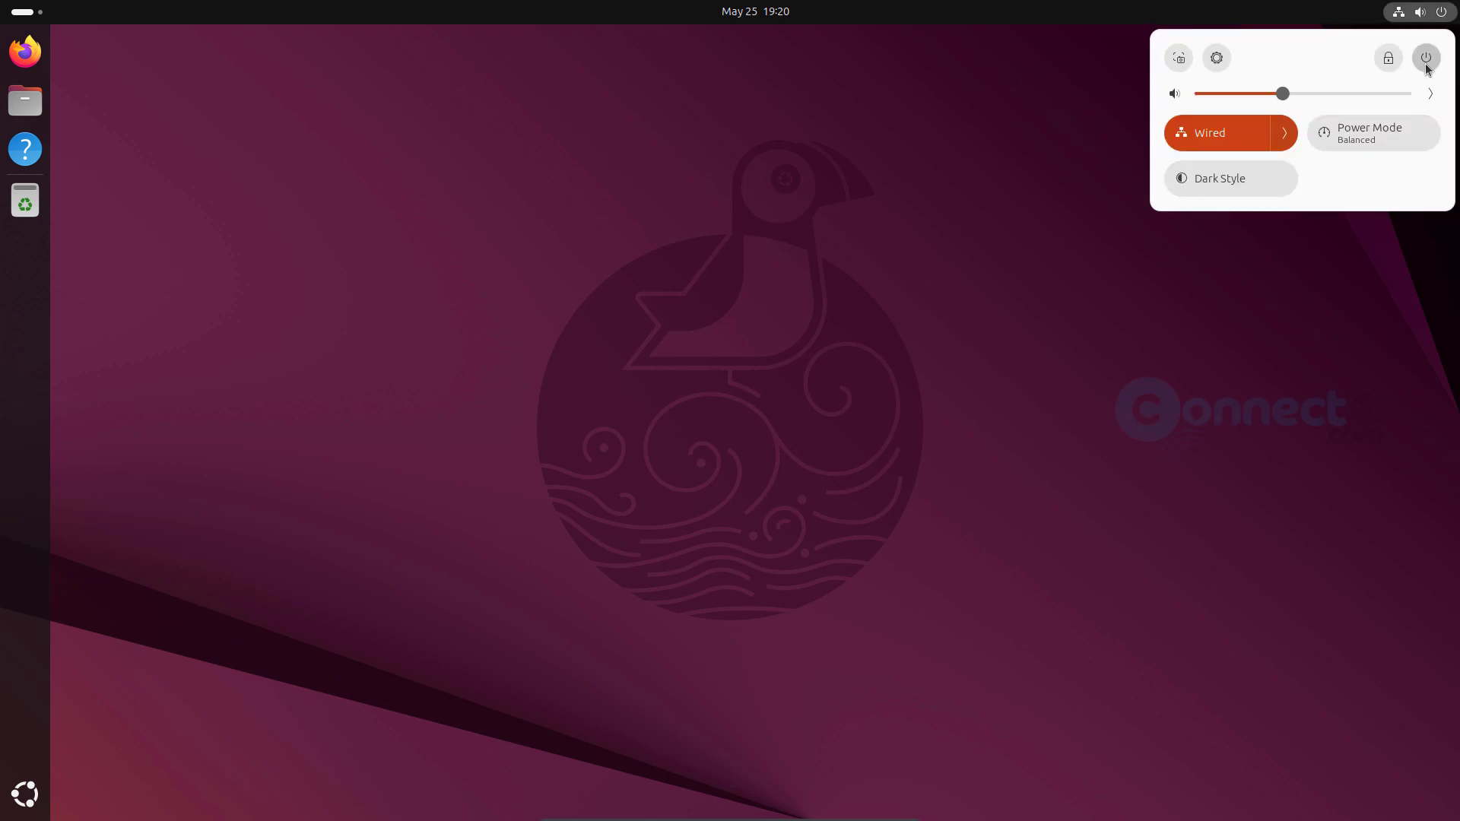
click(1426, 59)
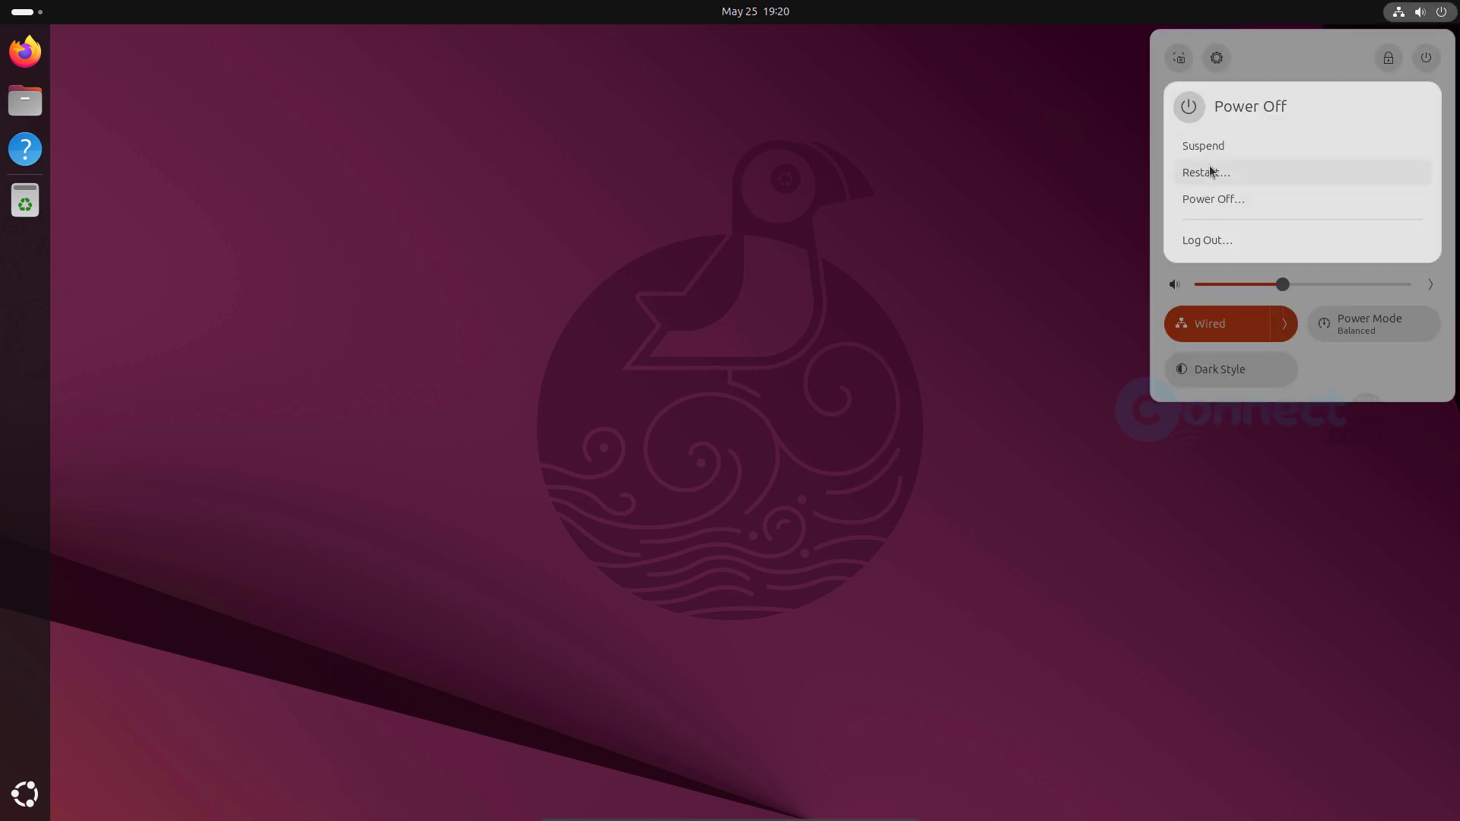
click(1215, 206)
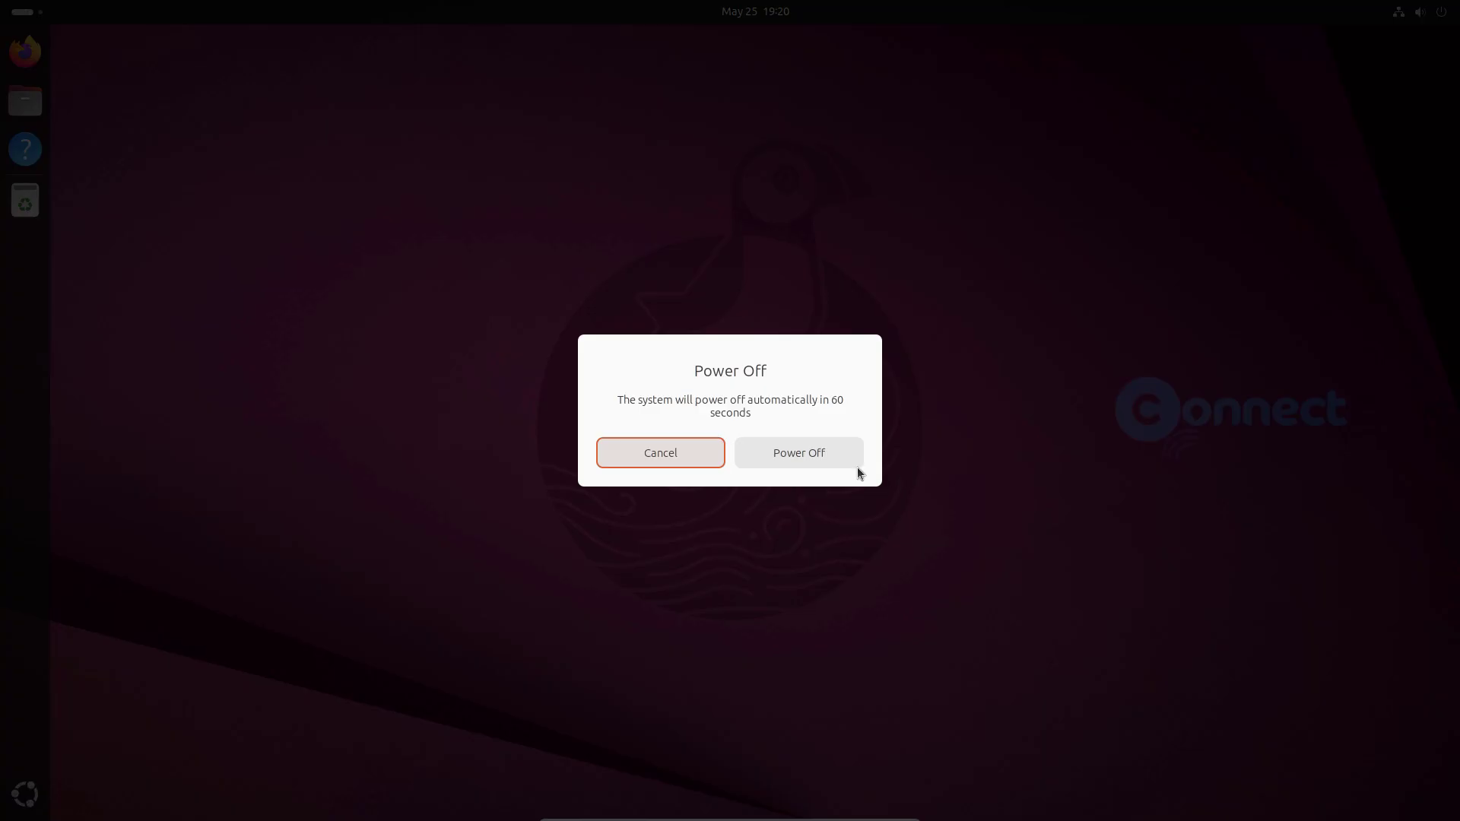
click(792, 457)
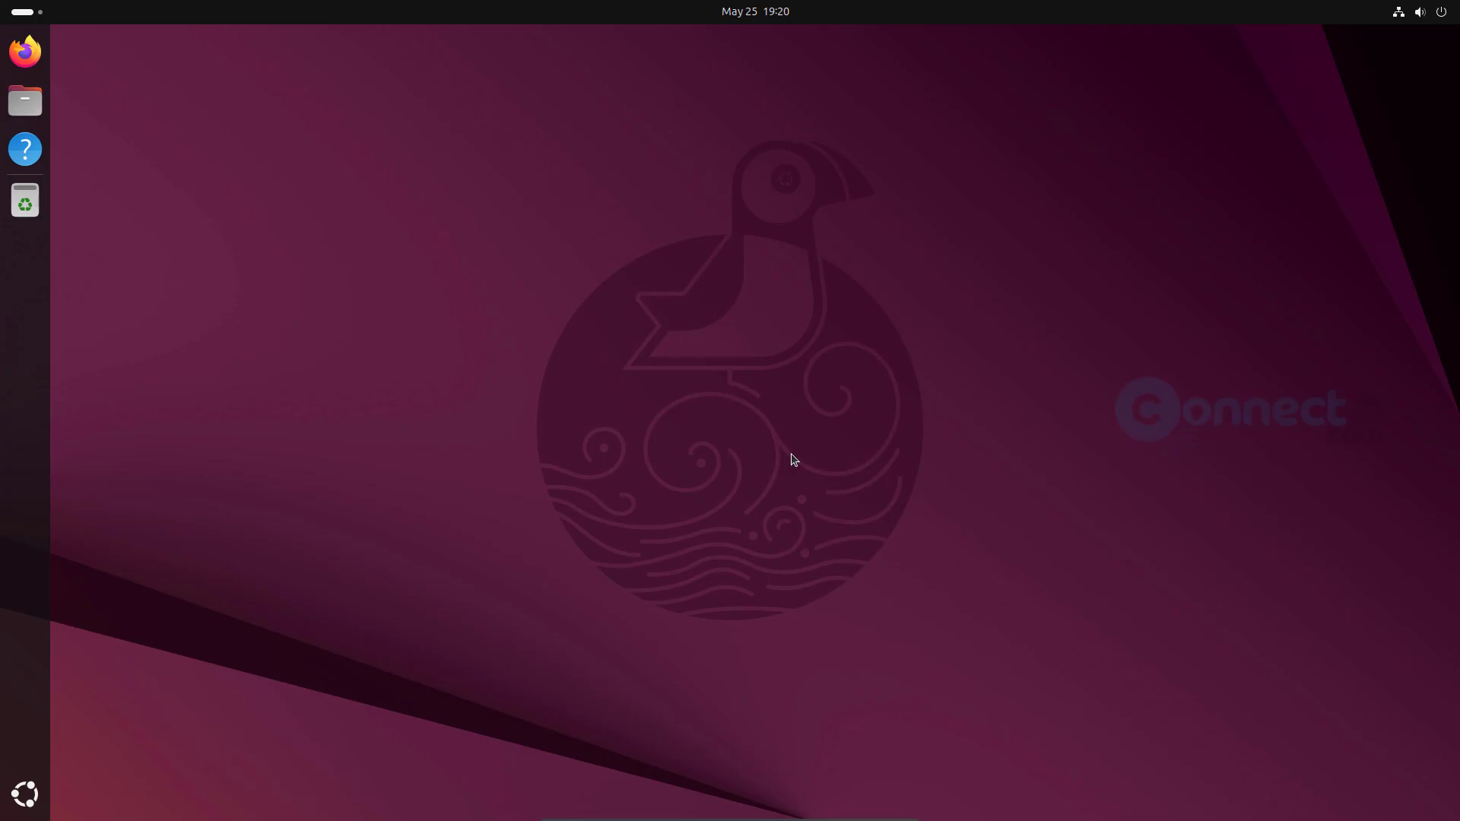